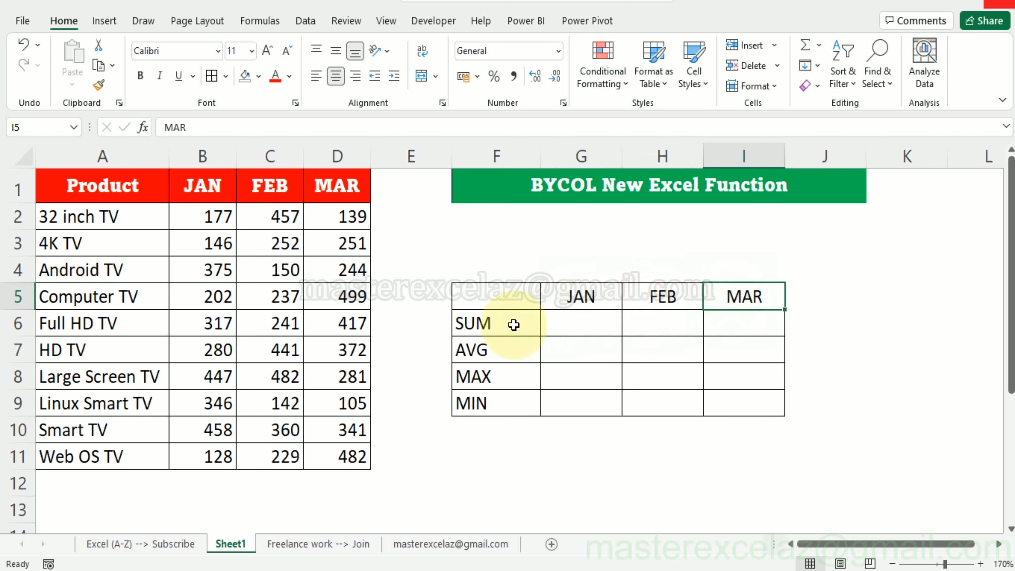
Begin a BYCOL formula in cell G6 with the range B2:D11 as its array.
click(583, 325)
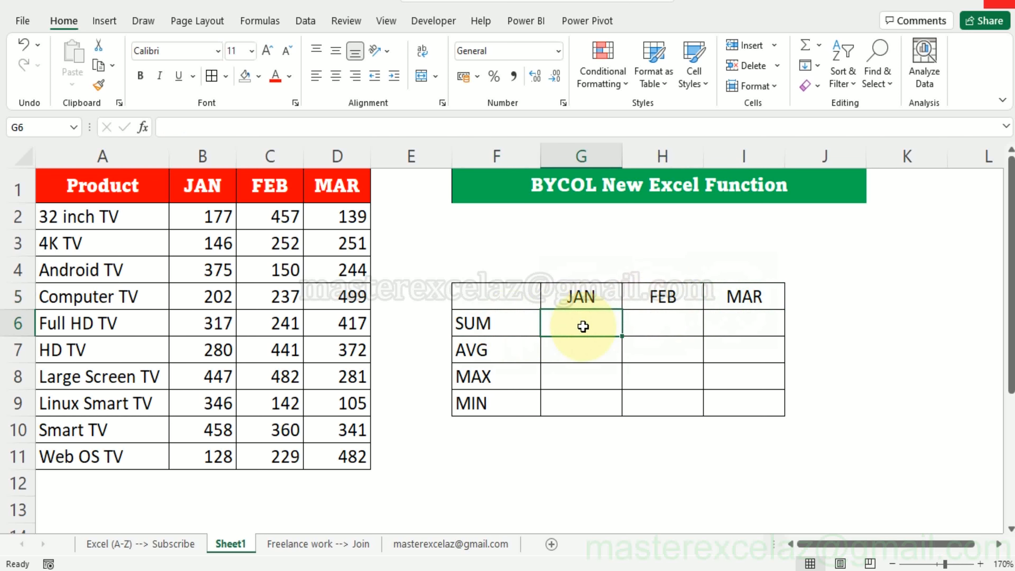
text(=)
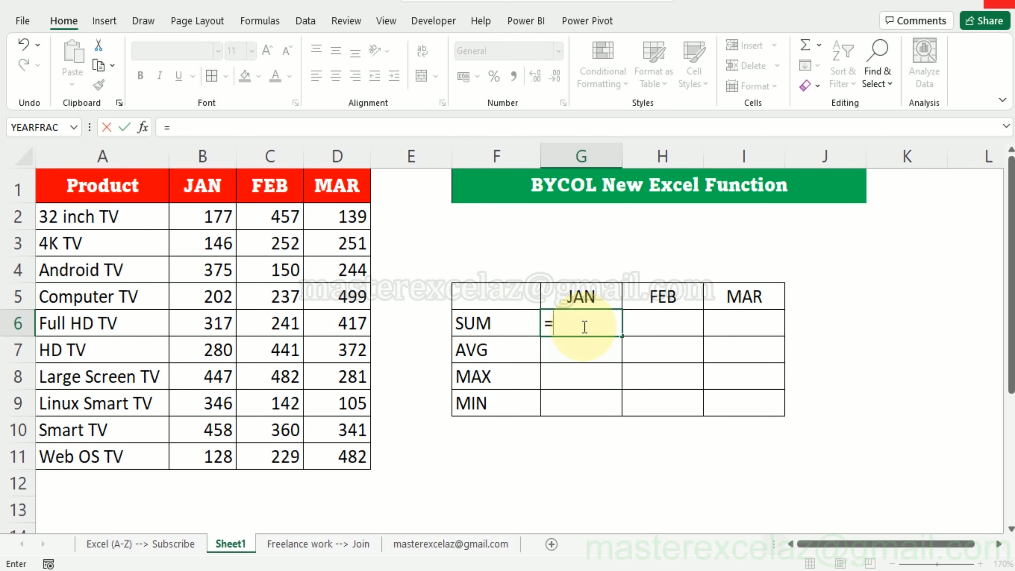
text(byc)
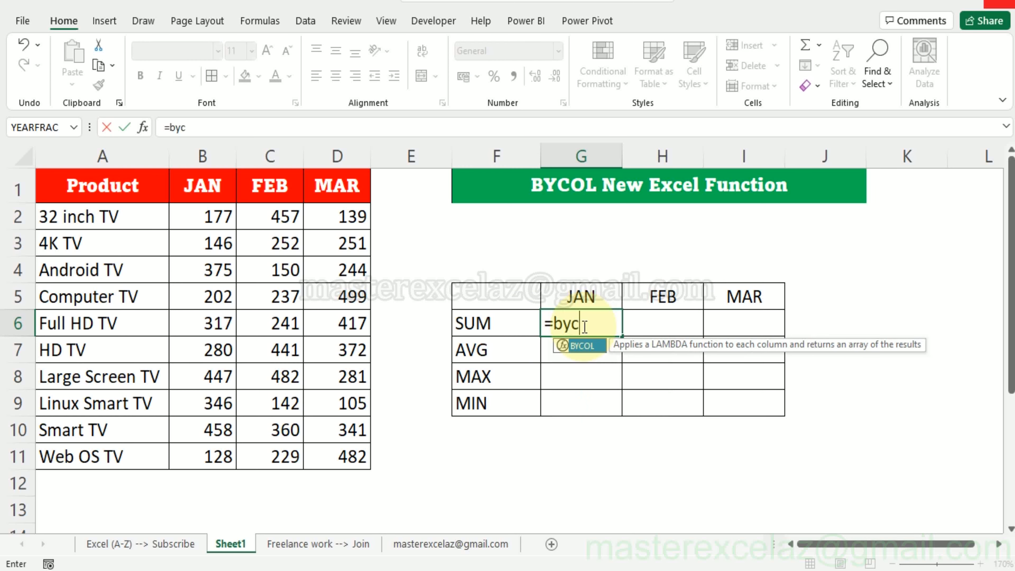
text(ol)
key(Tab)
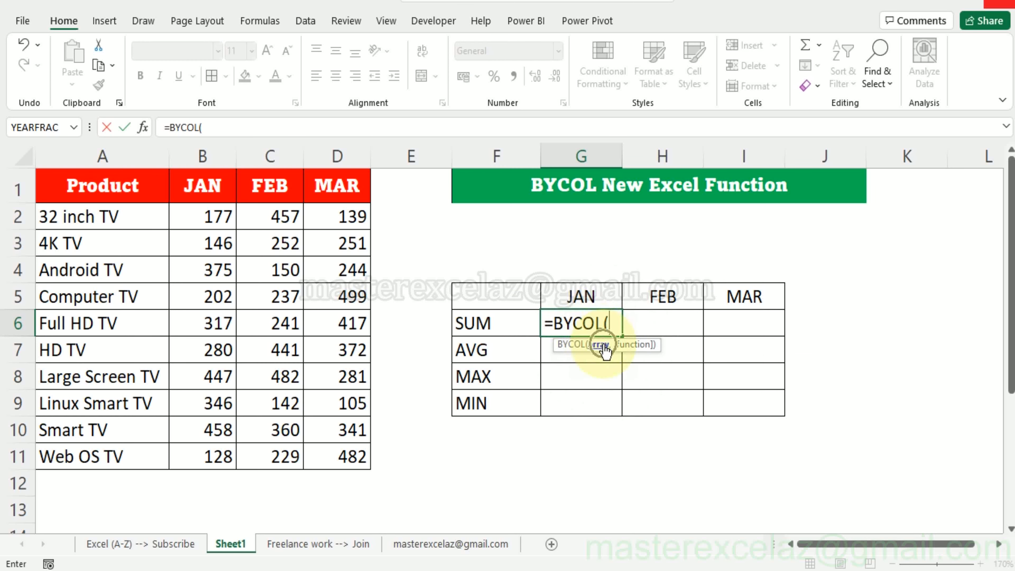
click(193, 210)
drag(192, 209, 328, 456)
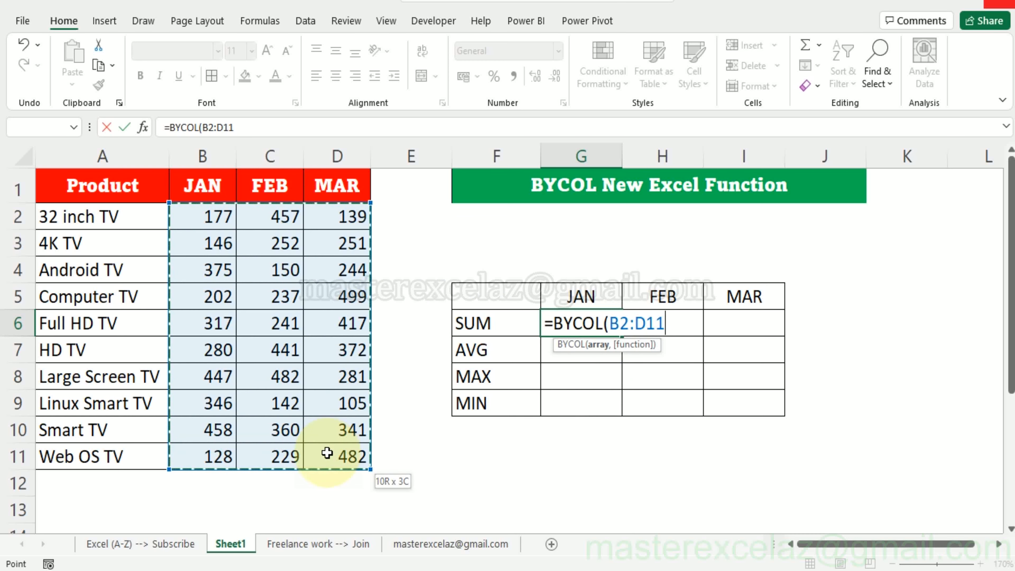
text(,)
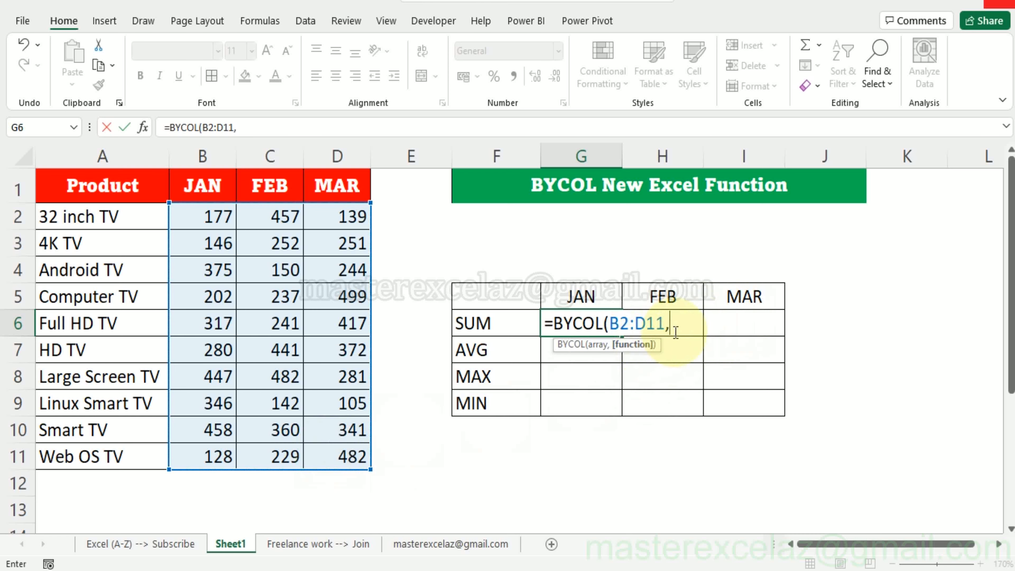
Complete the G6 formula with LAMBDA(cols,SUM(cols)) as the function argument and enter it.
text(lam)
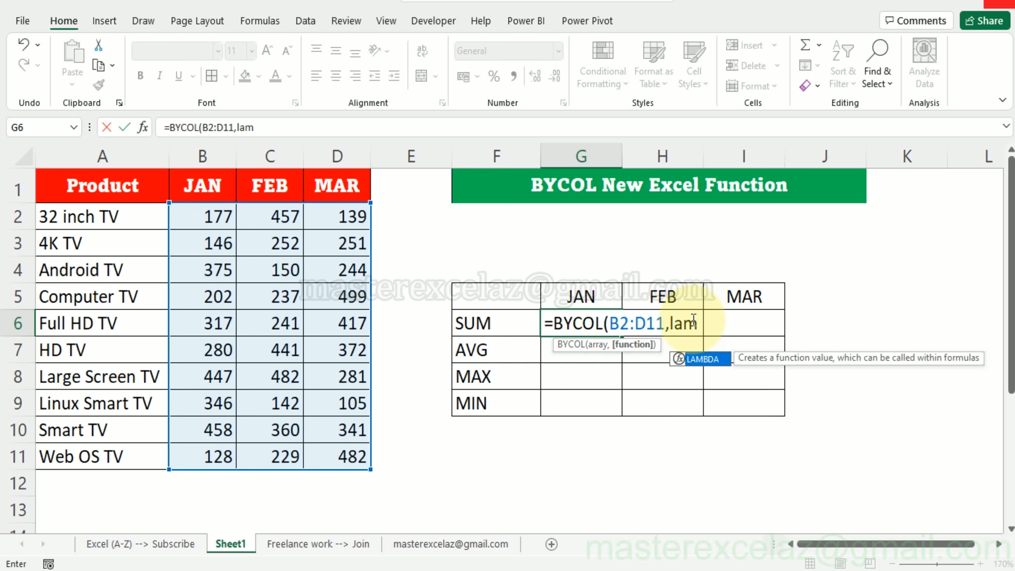
key(Tab)
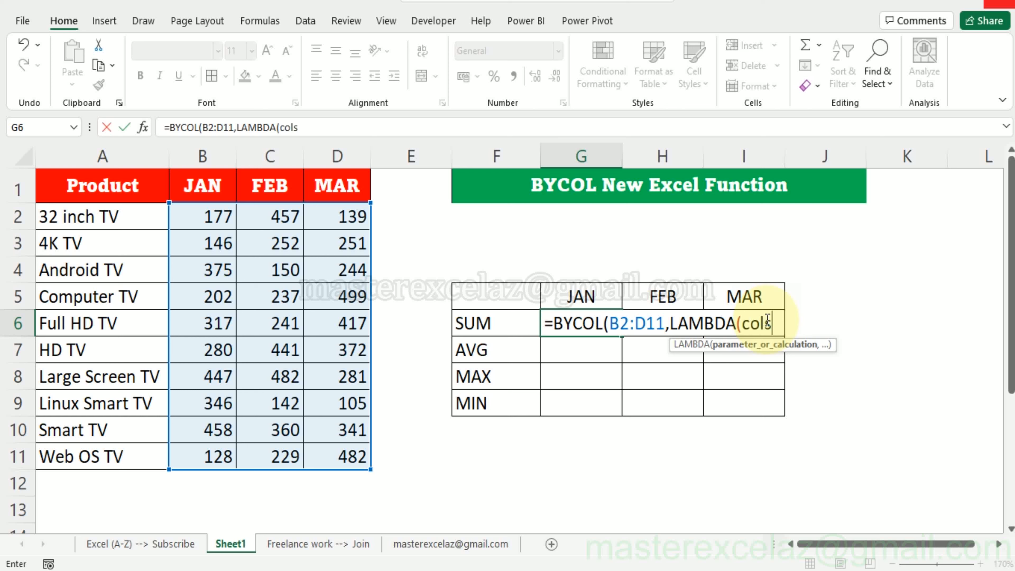
text(,)
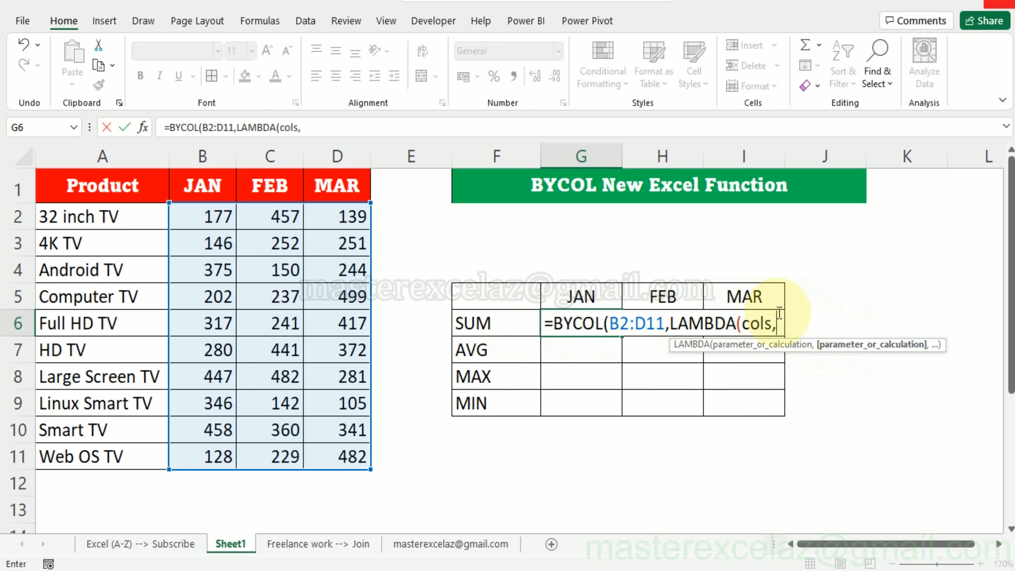
text(sum)
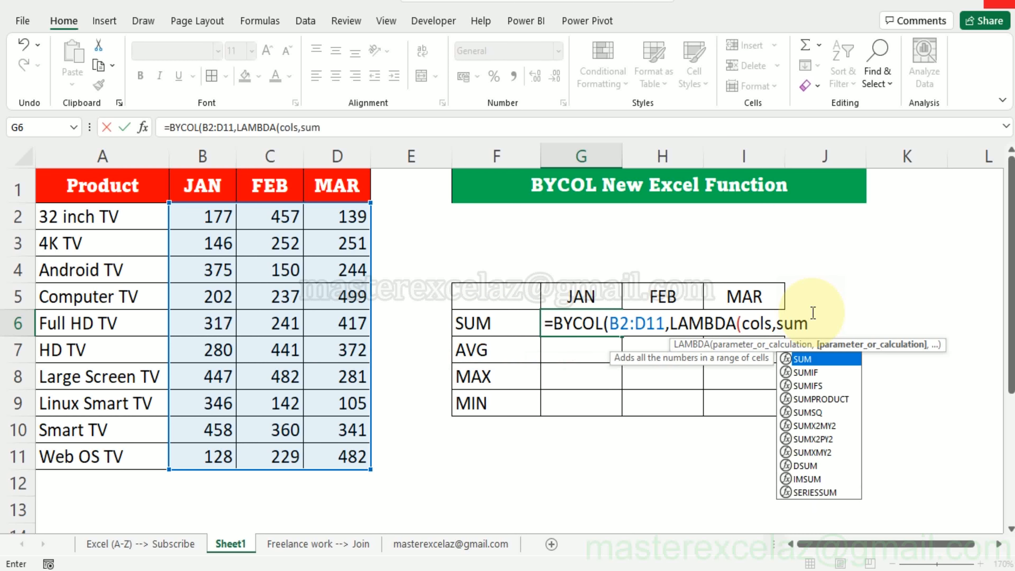
text((cols)
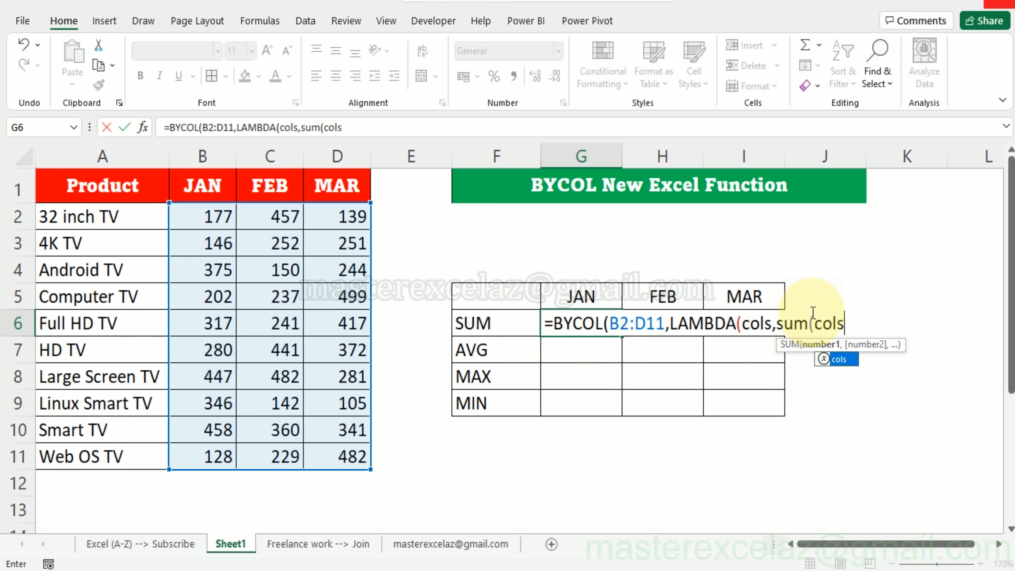
text())
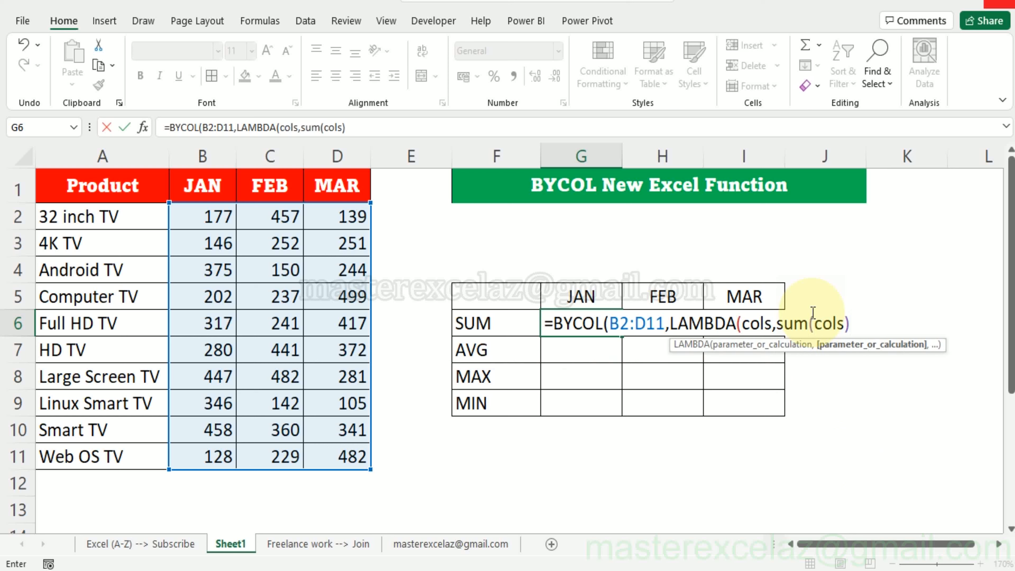
text()))
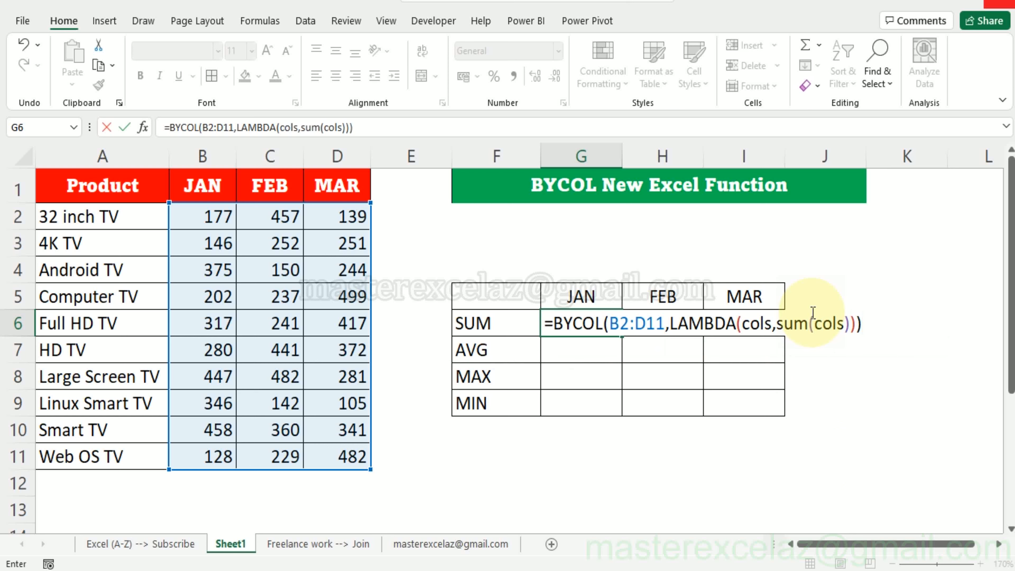
key(Return)
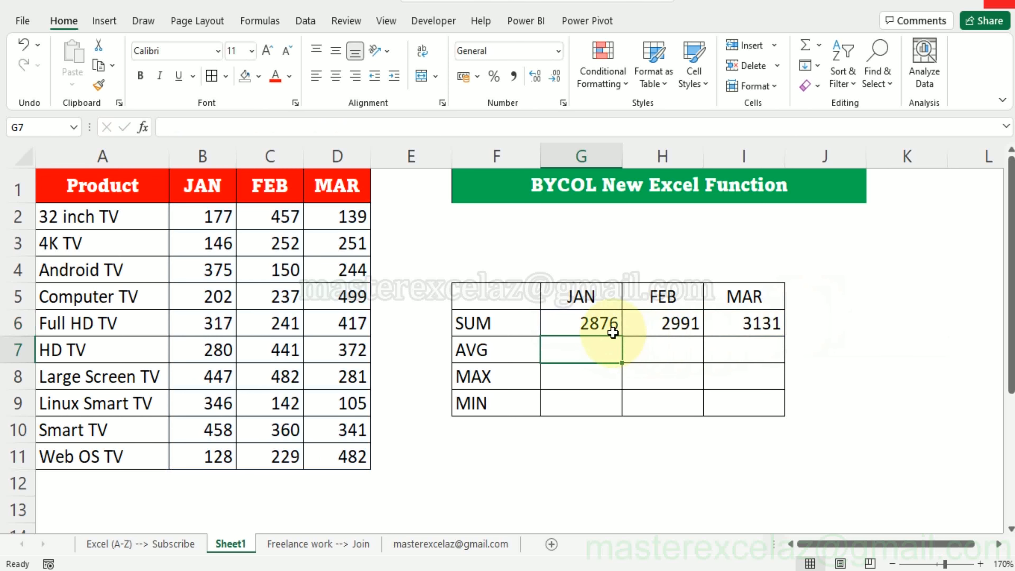
Check the spilled SUM results in G6:I6 against the totals of the JAN, FEB and MAR data columns.
click(612, 333)
click(675, 325)
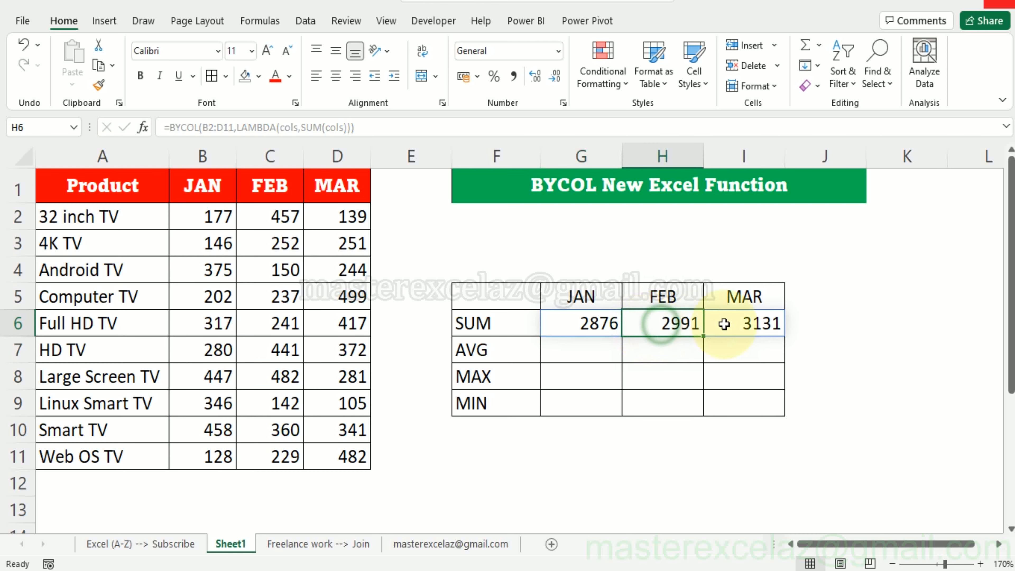
click(741, 326)
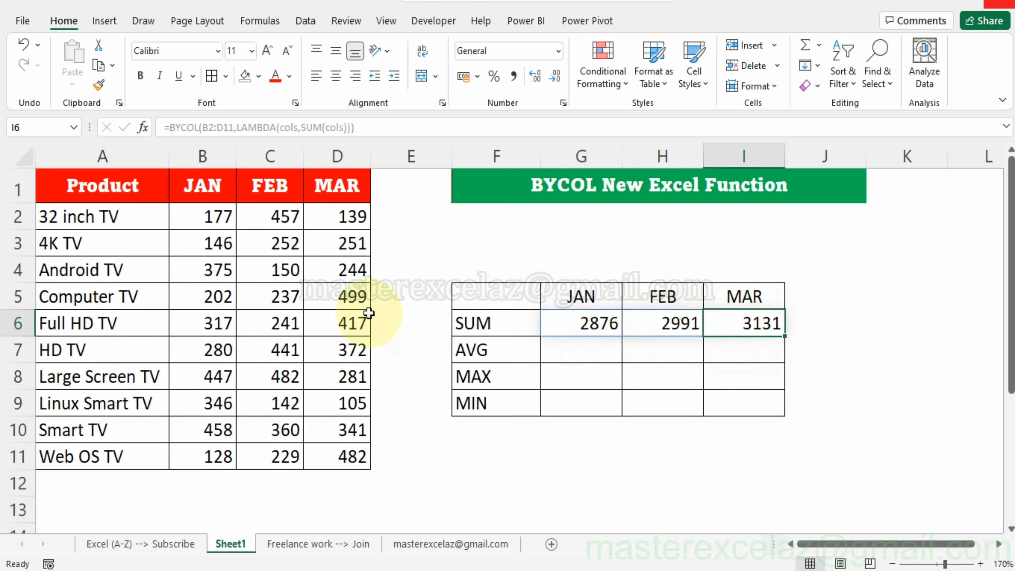
drag(214, 216, 216, 456)
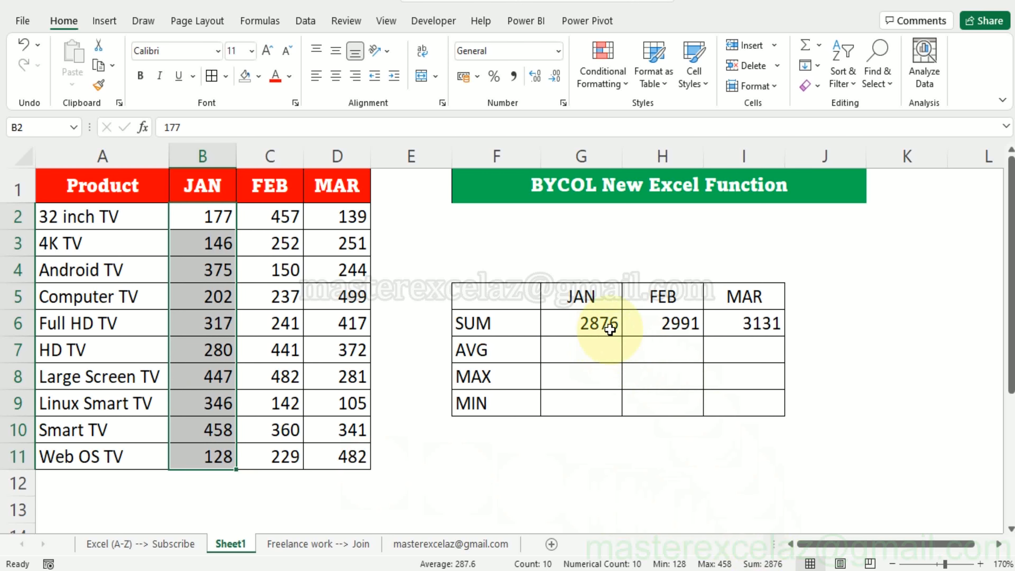
click(654, 325)
drag(262, 216, 285, 459)
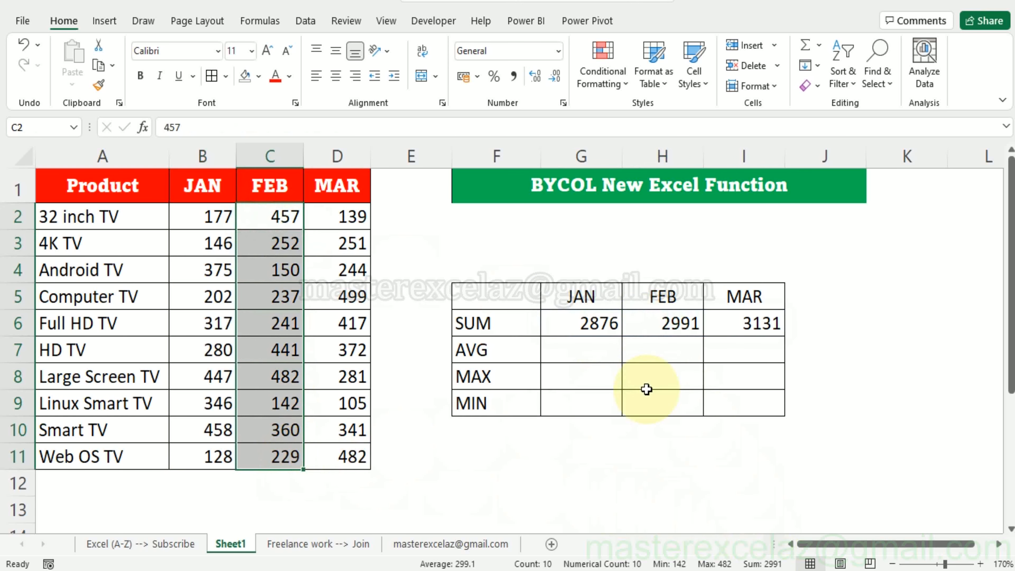
click(695, 322)
drag(339, 211, 339, 456)
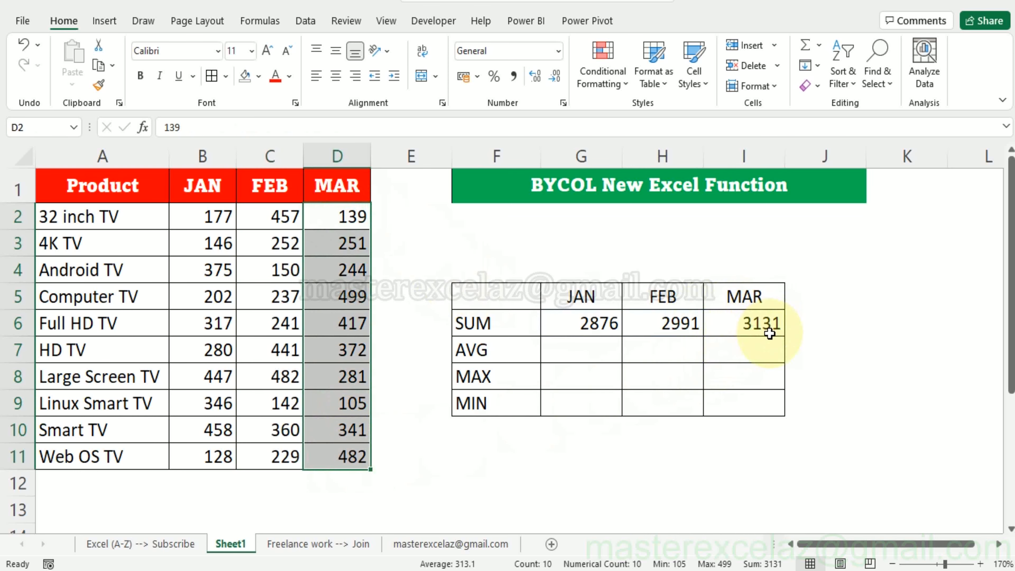
click(587, 356)
click(478, 350)
click(581, 348)
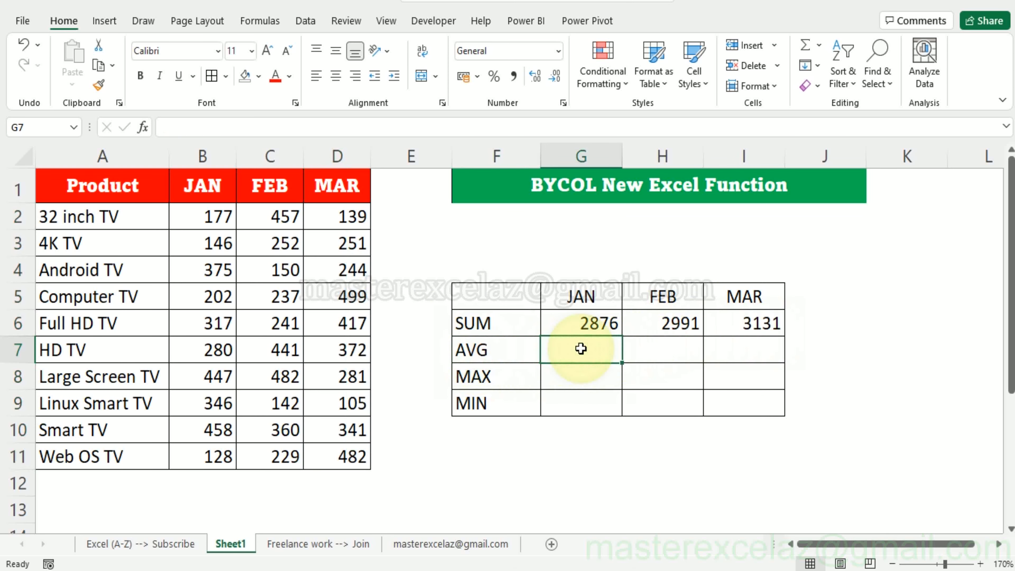
text(=)
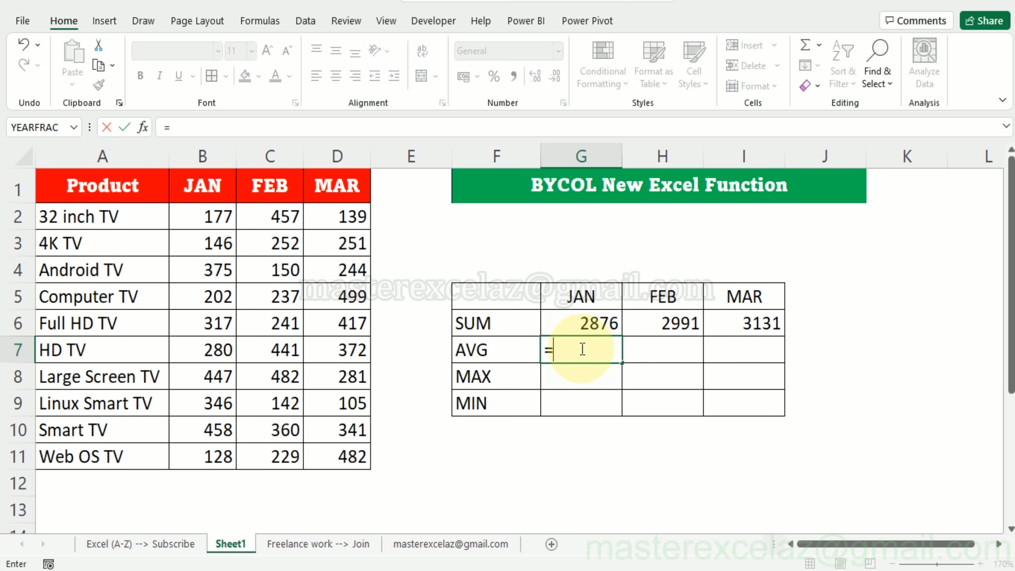
text(by)
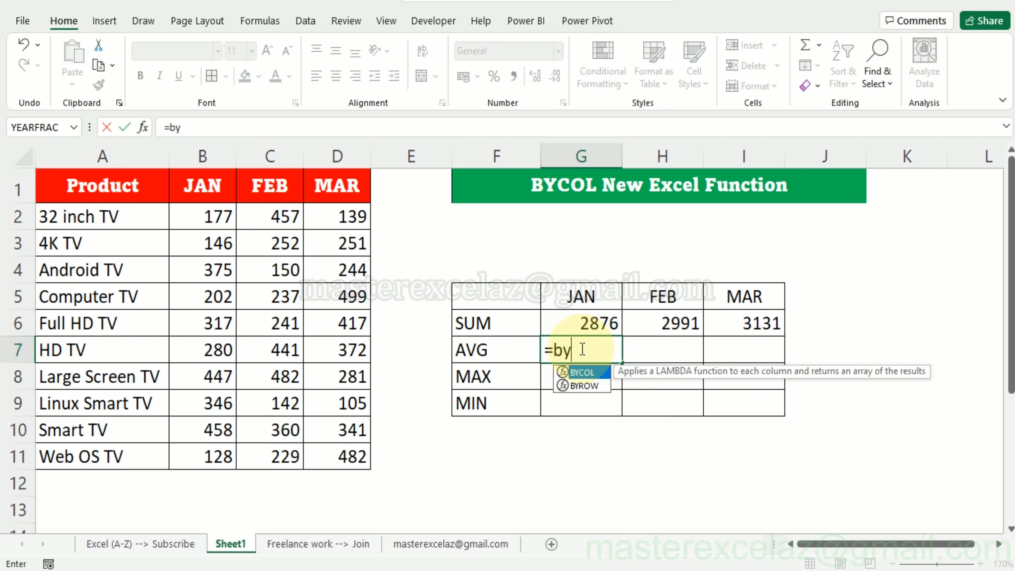
key(Escape)
key(Escape)
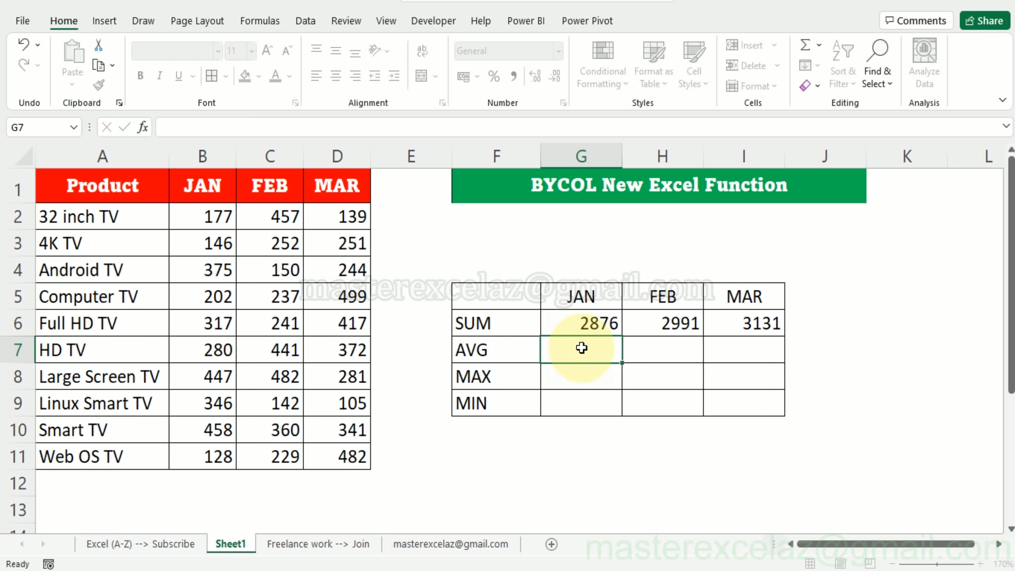
Copy the BYCOL formula text from G6 and enter it as a formula in G7 of the AVG row.
click(589, 326)
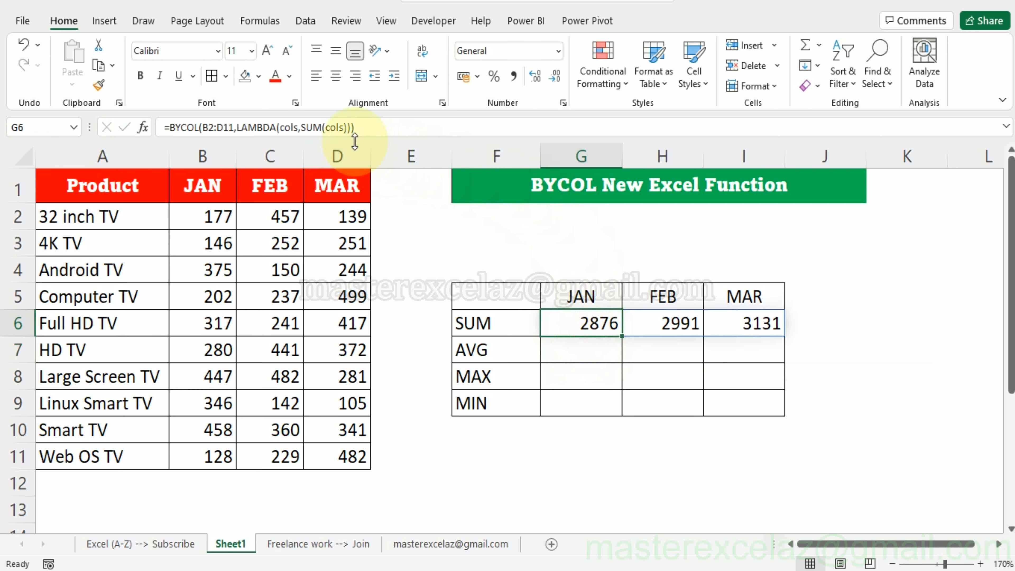
click(360, 127)
drag(360, 126, 180, 135)
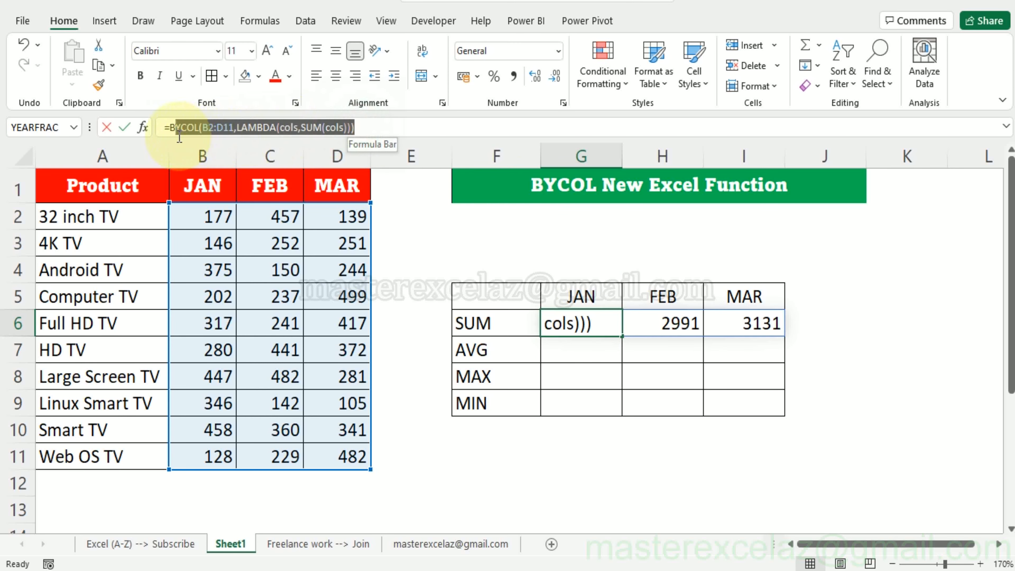
key(Escape)
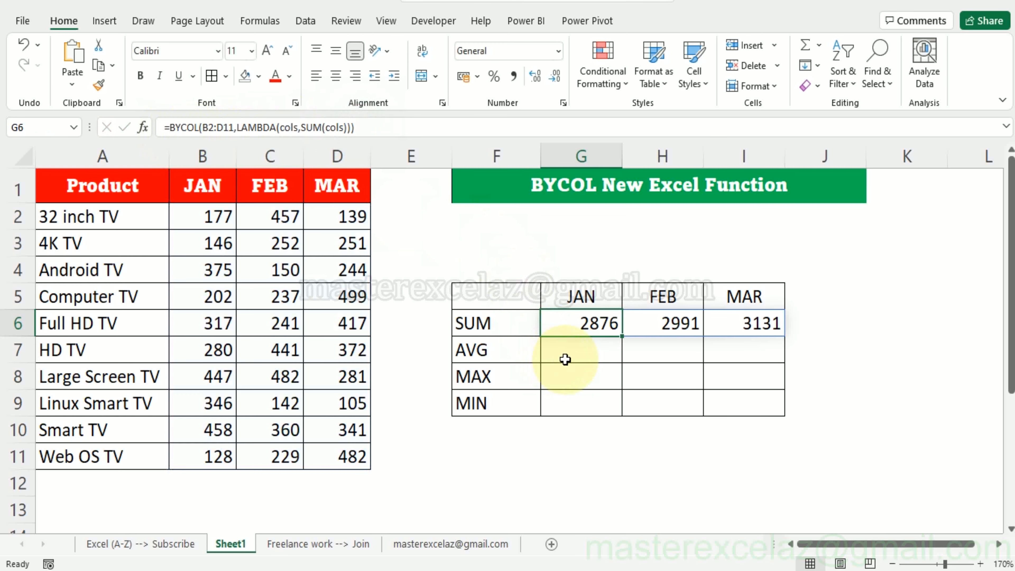
click(567, 355)
double_click(568, 354)
text(=)
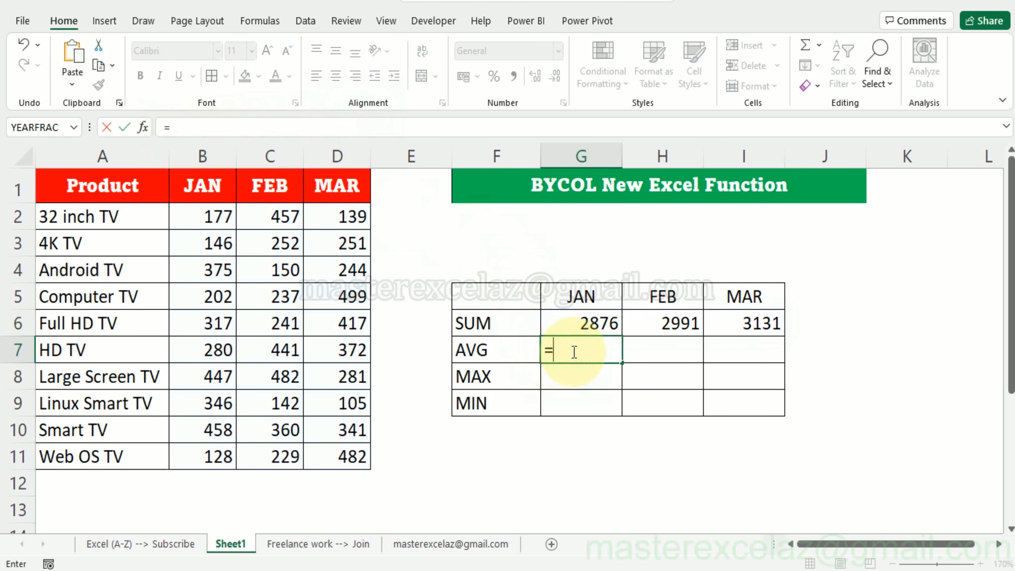
key(ctrl+v)
key(ctrl+Return)
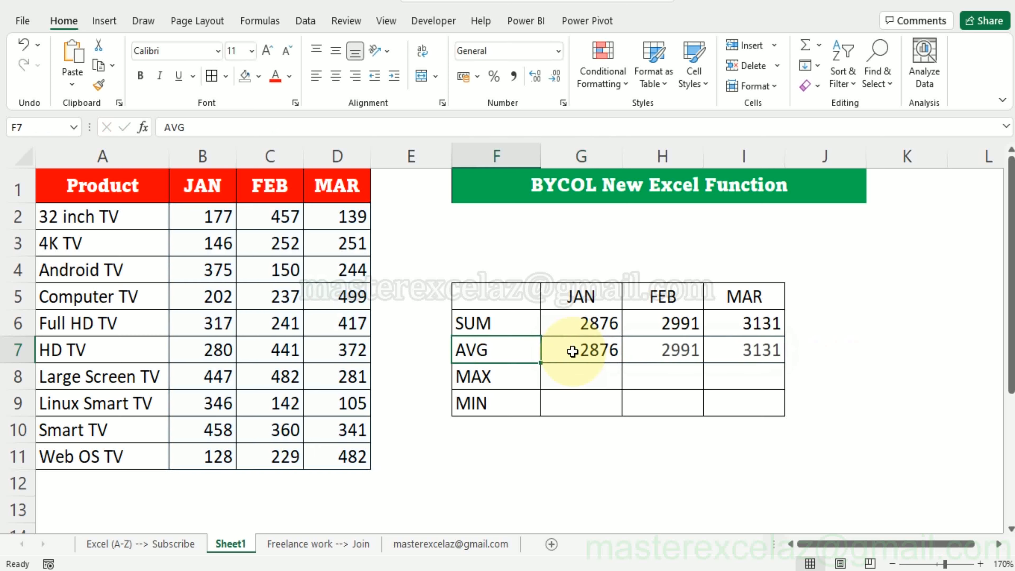
Replace SUM with AVERAGE in the G7 formula so it reads =BYCOL(B2:D11,LAMBDA(cols,AVERAGE(cols))).
key(F2)
key(Left)
key(Left)
key(Left)
key(Left)
key(Left)
key(Left)
key(Left)
key(Left)
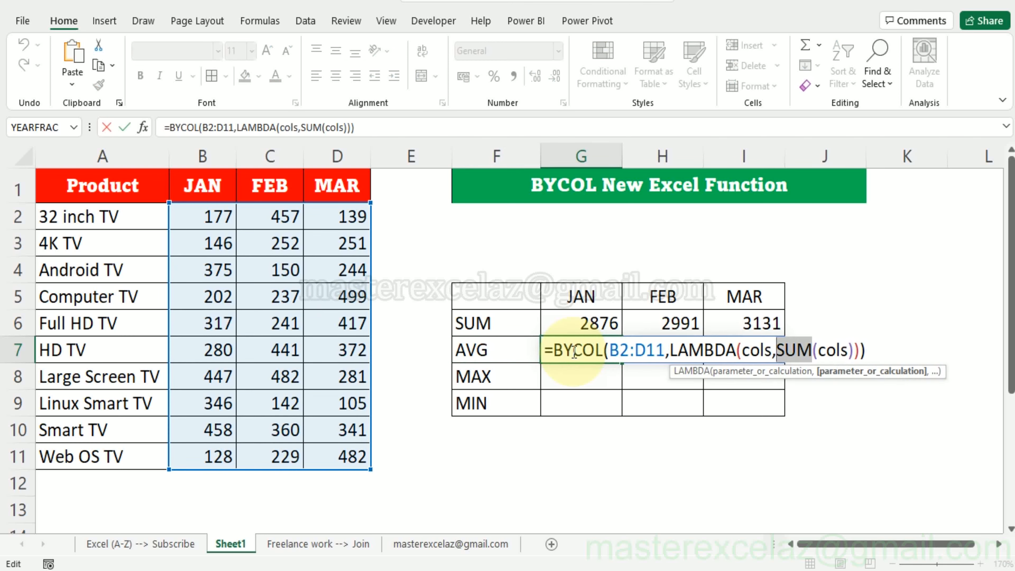
text(a)
key(BackSpace)
text(av)
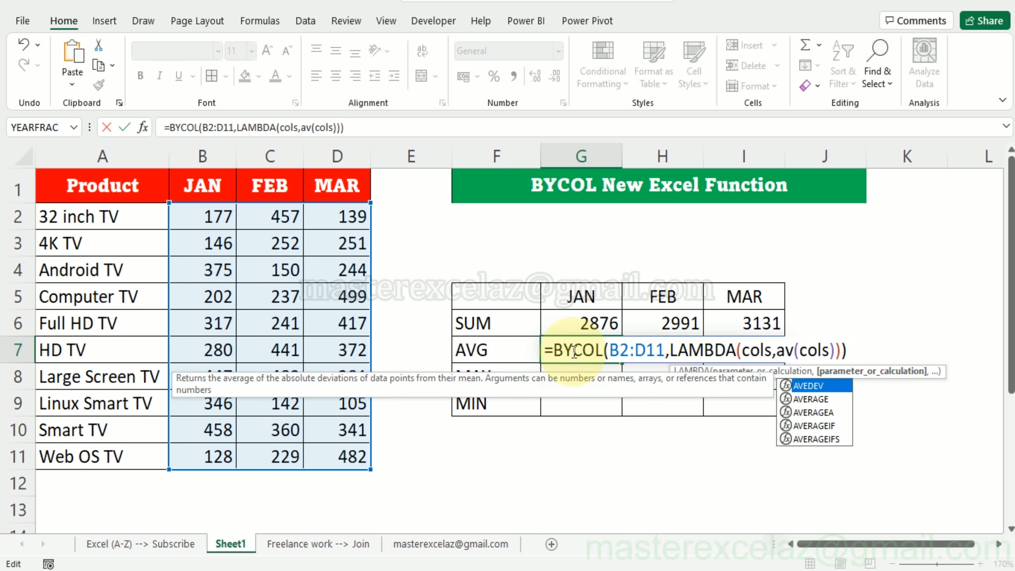
text(ERAGE)
key(ctrl+Return)
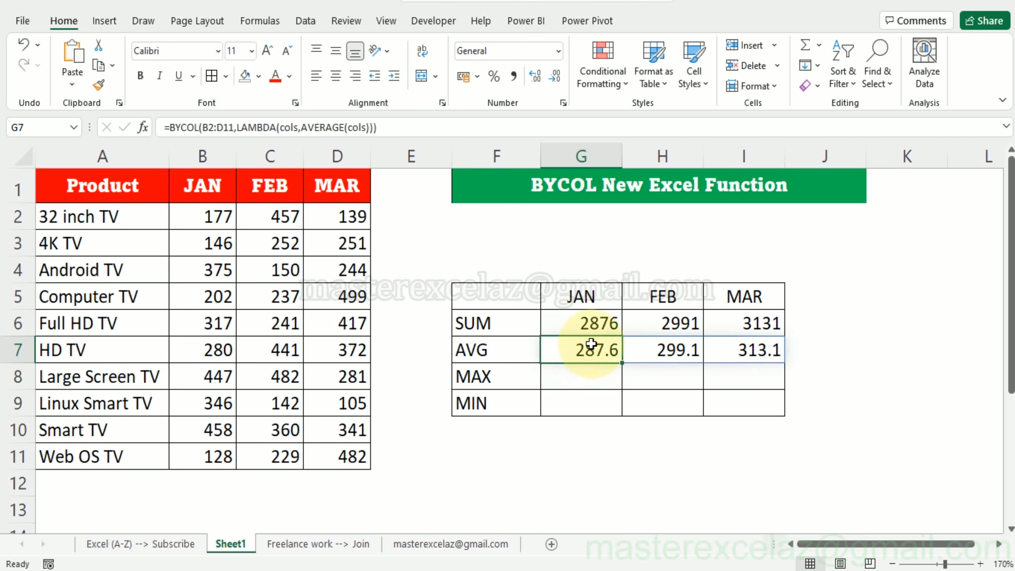
Check the AVG row results against the averages of the JAN, FEB and MAR data columns.
drag(202, 216, 210, 453)
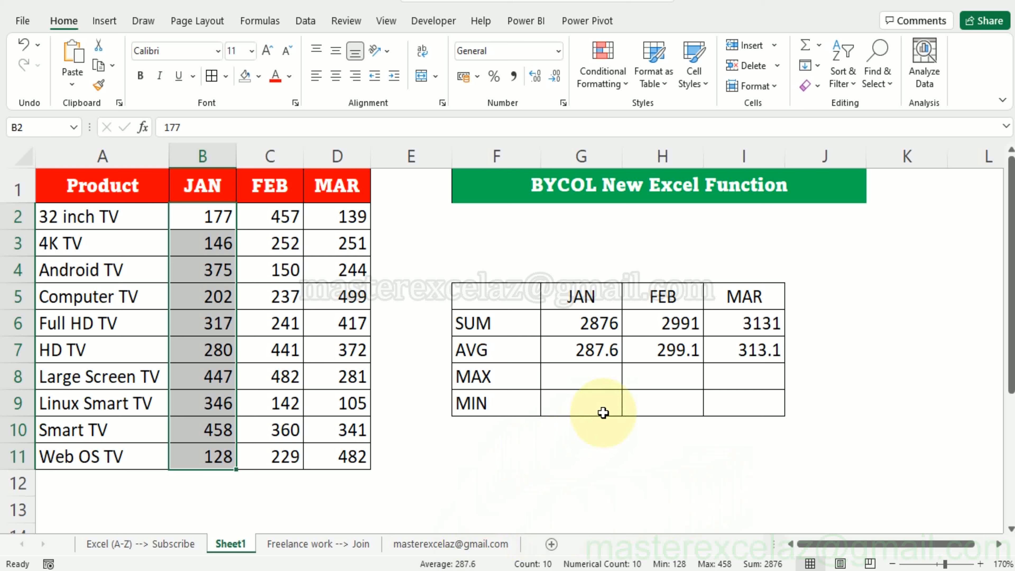
click(655, 356)
drag(275, 218, 277, 456)
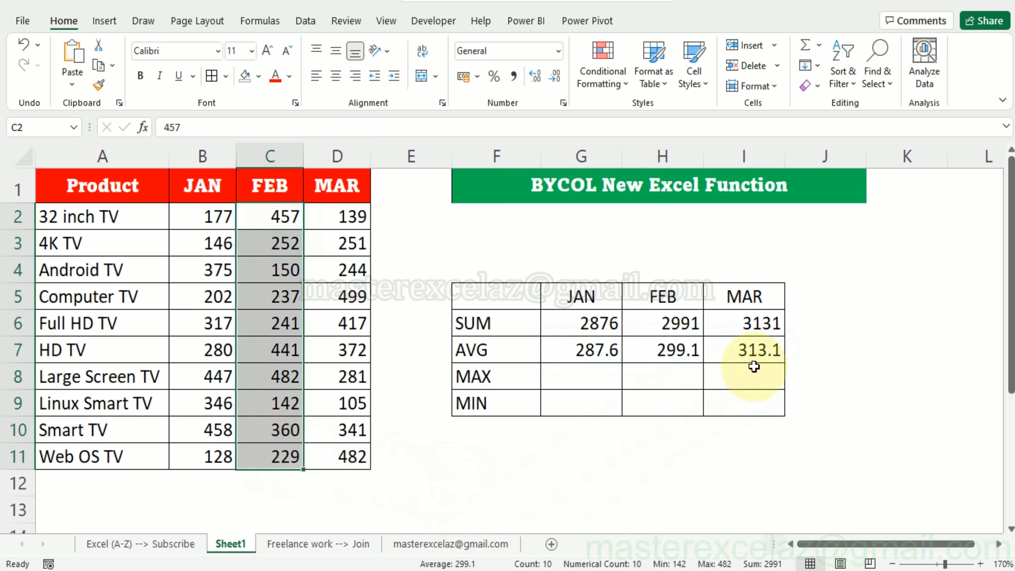
drag(338, 216, 328, 453)
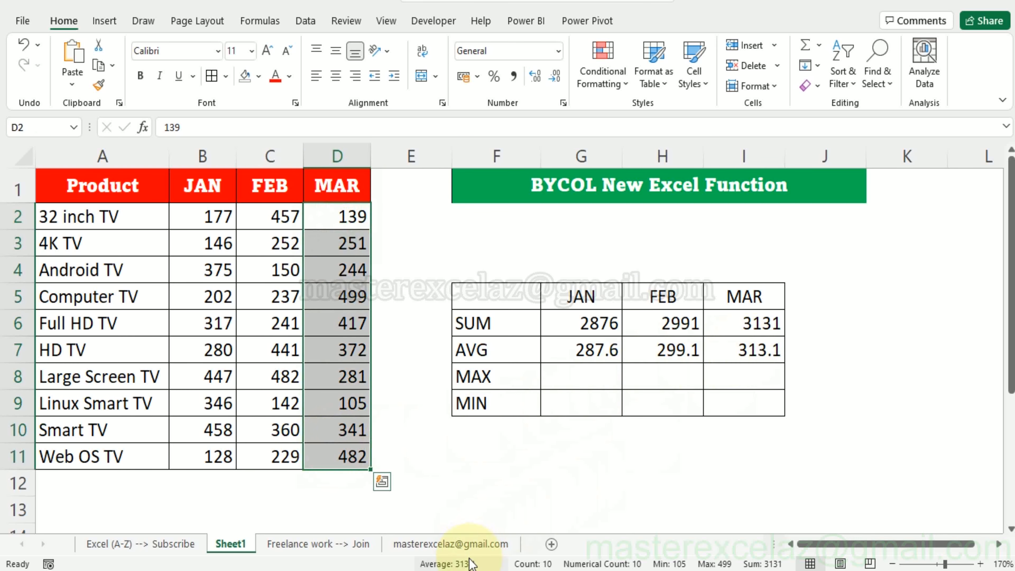
click(774, 350)
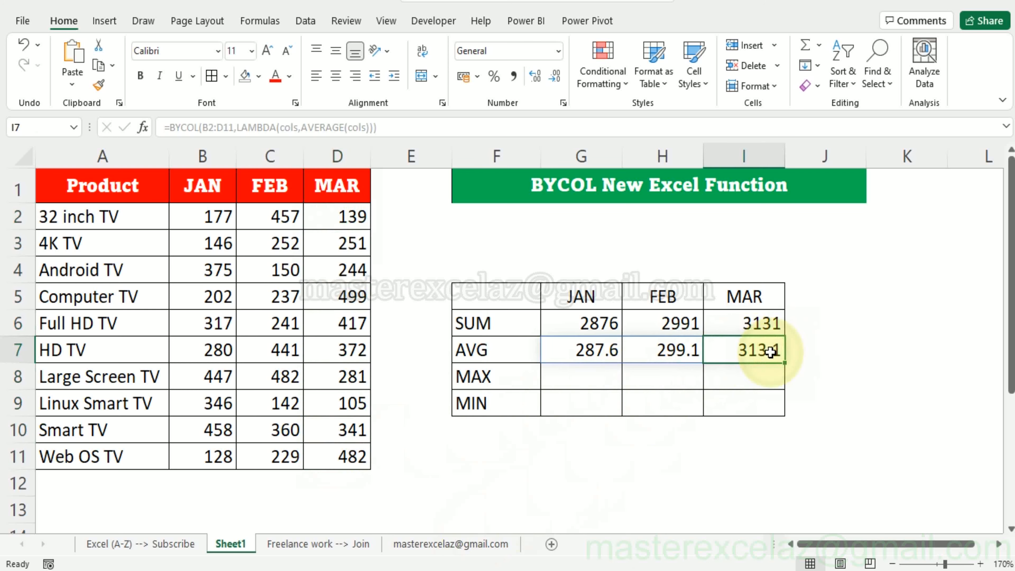
Copy the BYCOL formula text from G7 and enter it as a formula in G8 of the MAX row.
click(564, 343)
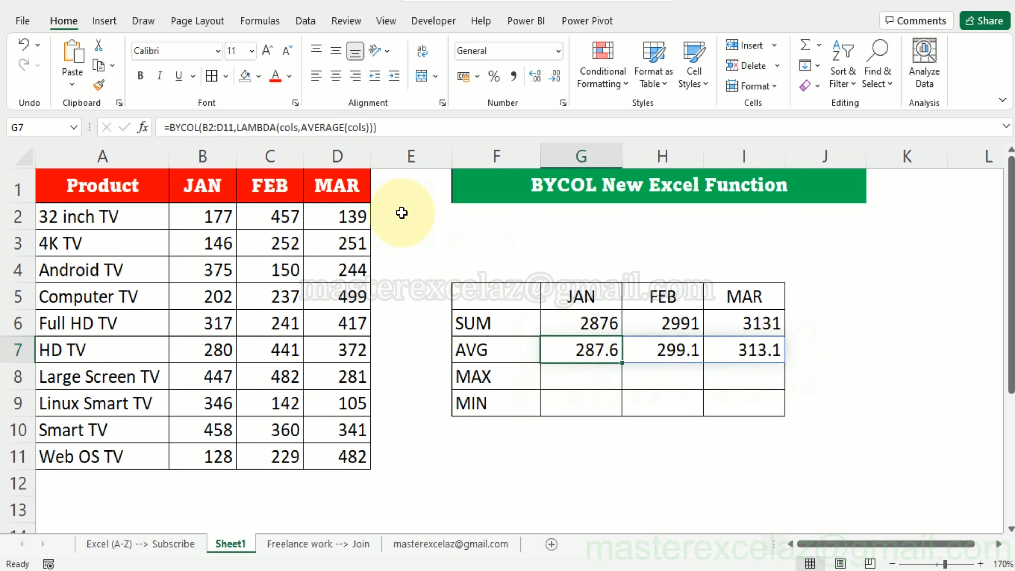
drag(394, 127, 170, 127)
key(ctrl+c)
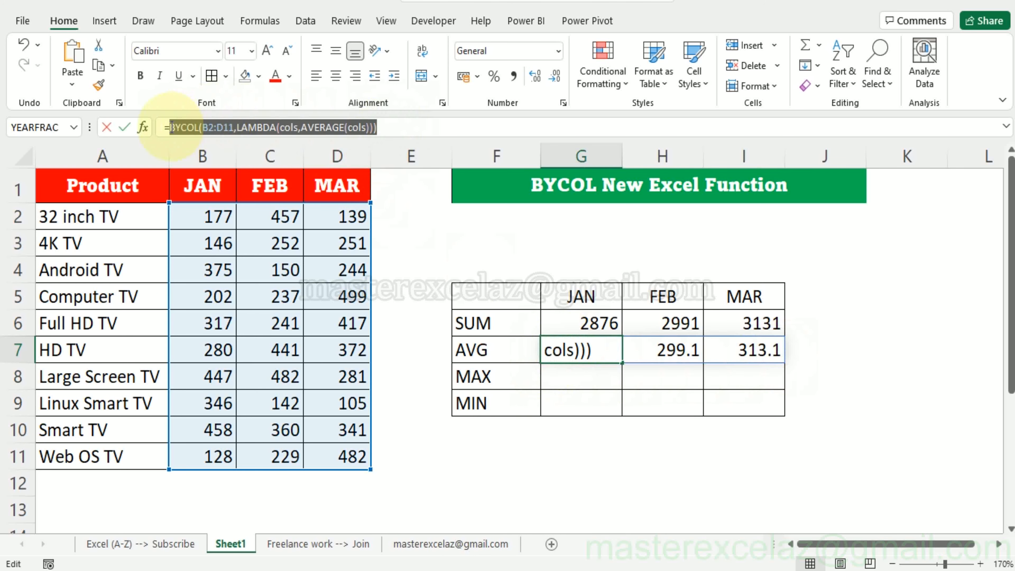
key(Escape)
click(566, 380)
double_click(590, 377)
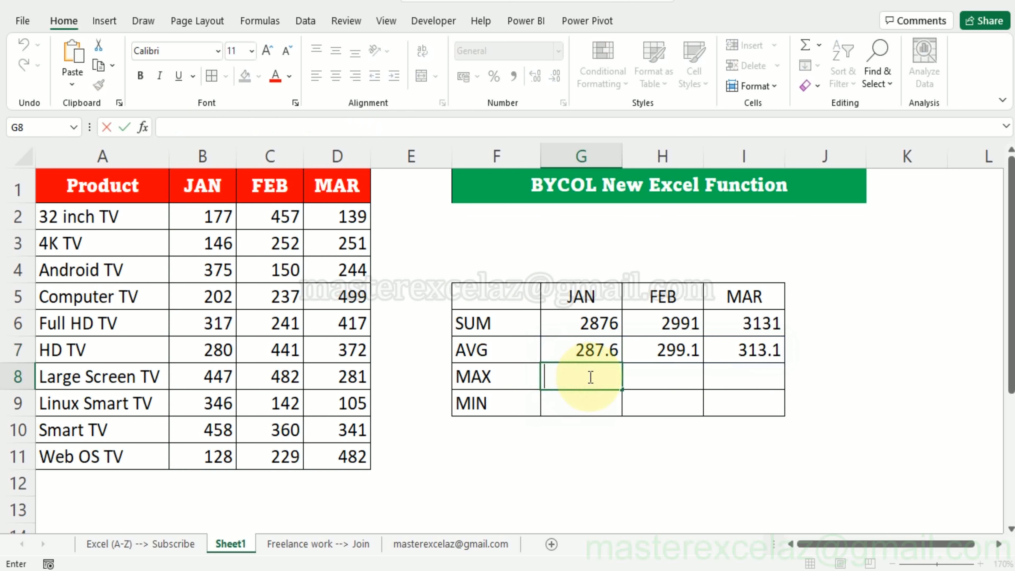
text(=)
key(ctrl+v)
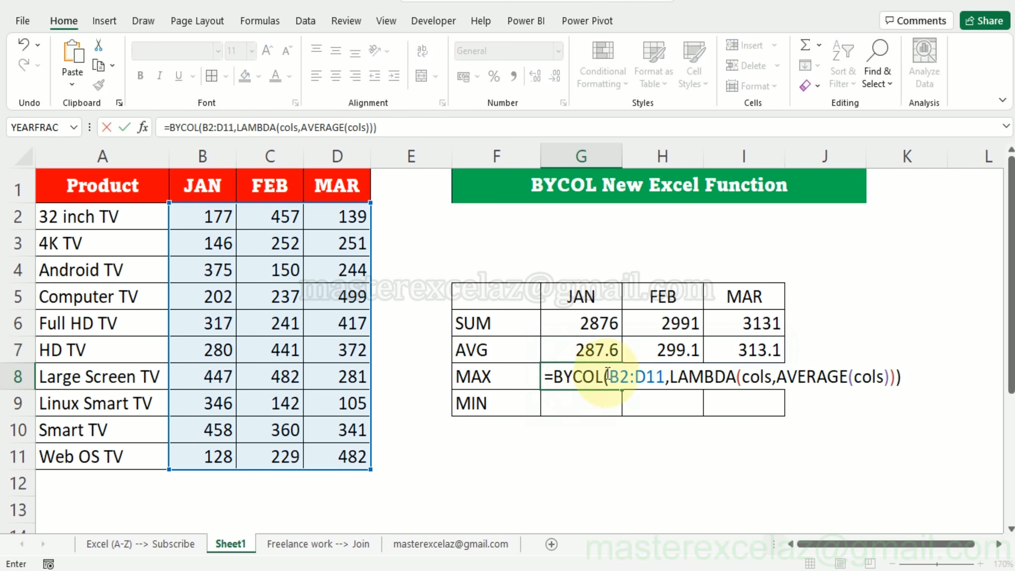
Replace AVERAGE with MAX in the G8 formula so it reads =BYCOL(B2:D11,LAMBDA(cols,MAX(cols))).
drag(849, 377, 808, 377)
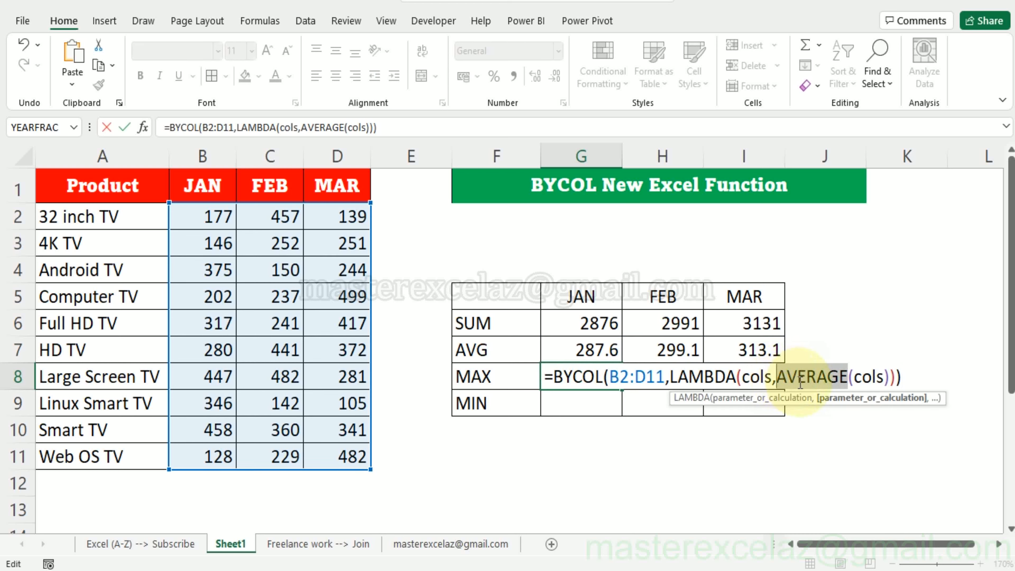
text(max)
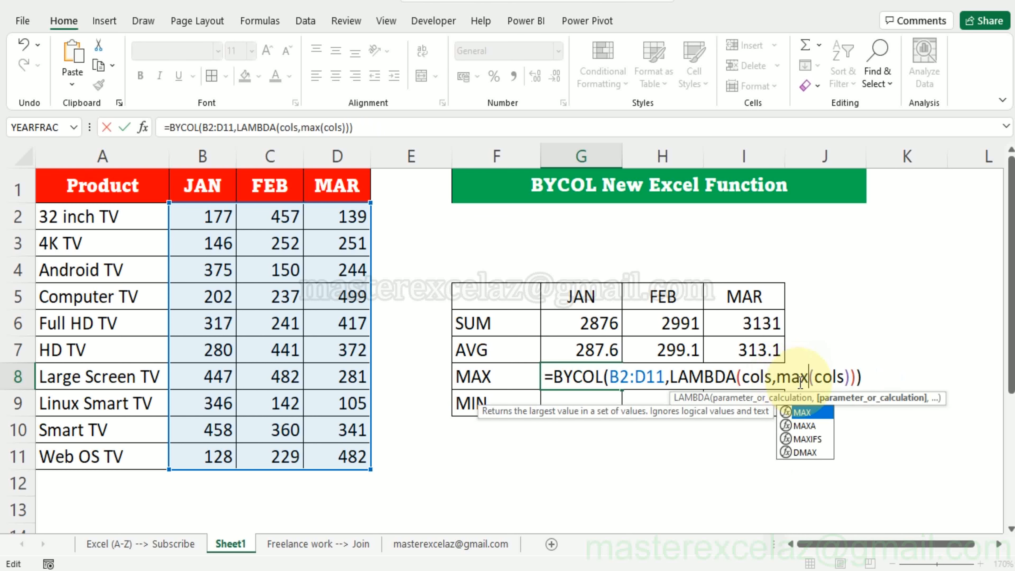
key(Return)
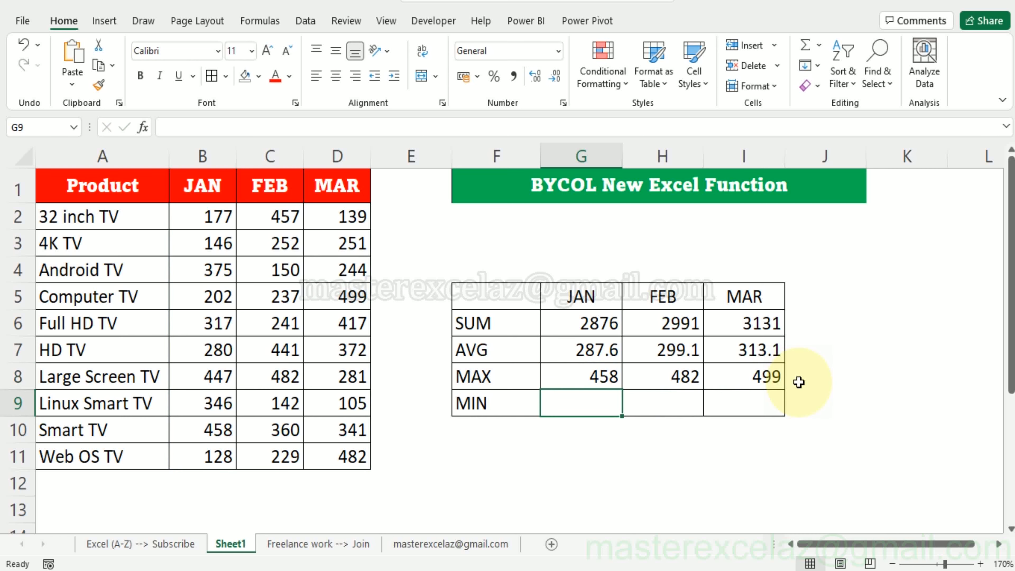
Check the MAX row results against the maximum values of the JAN, FEB and MAR data columns.
click(606, 380)
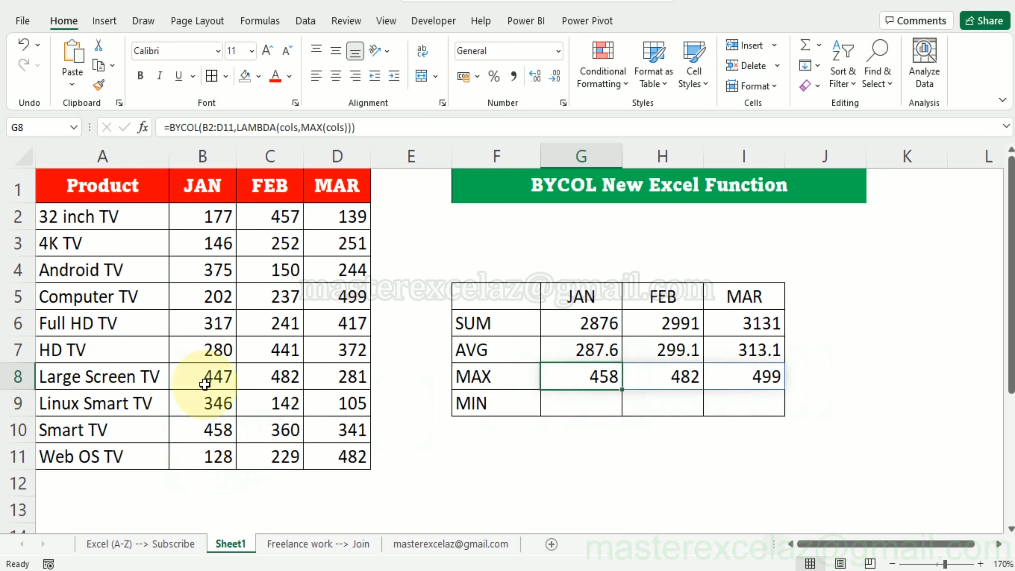
drag(202, 215, 210, 450)
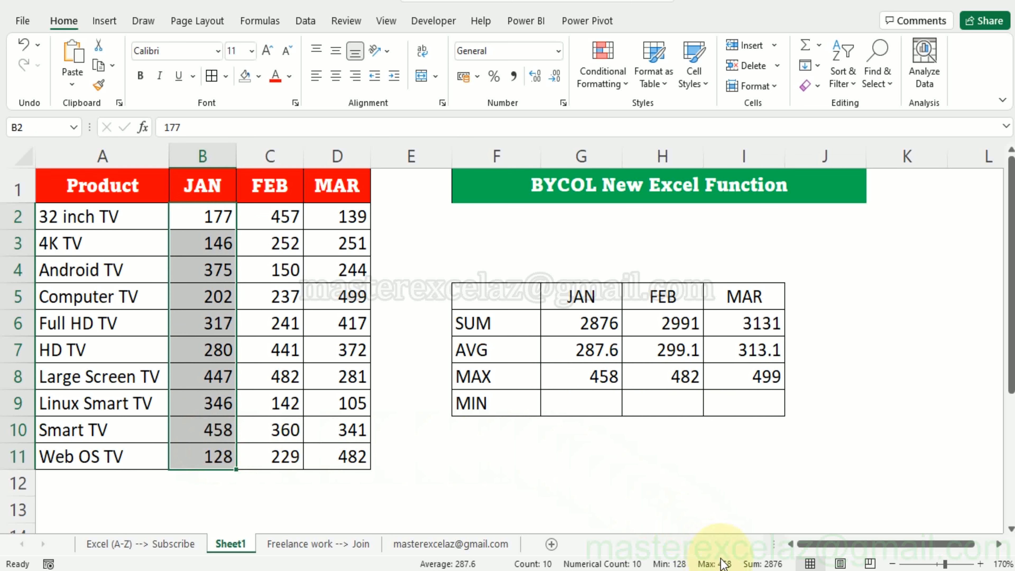
click(608, 380)
drag(275, 217, 272, 450)
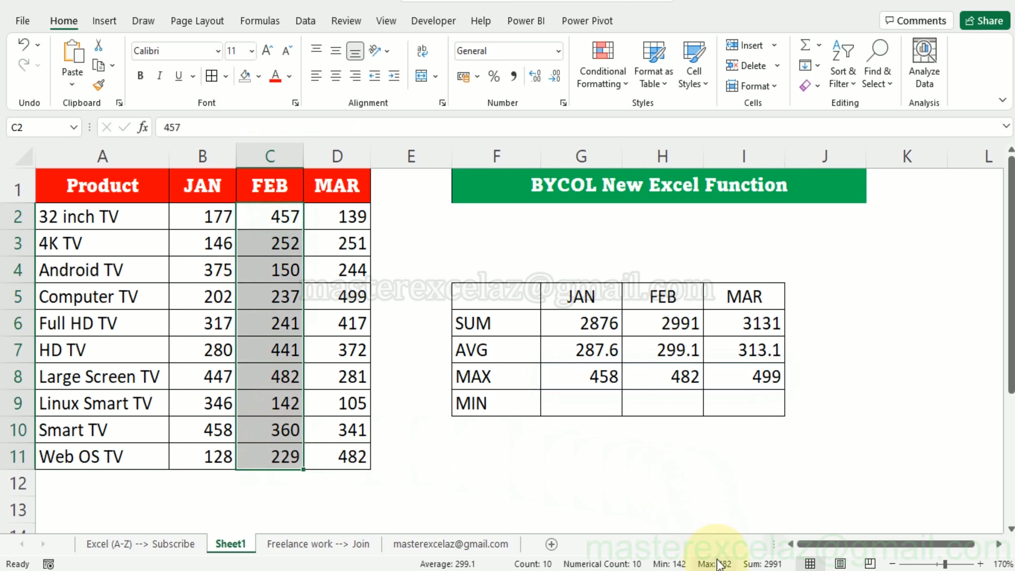
click(740, 379)
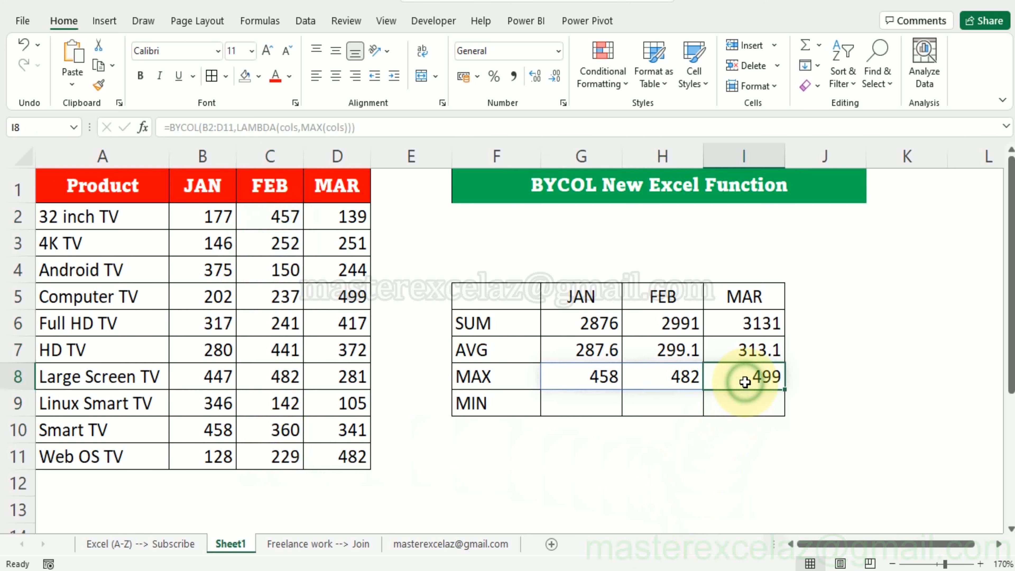
click(267, 218)
drag(349, 217, 339, 456)
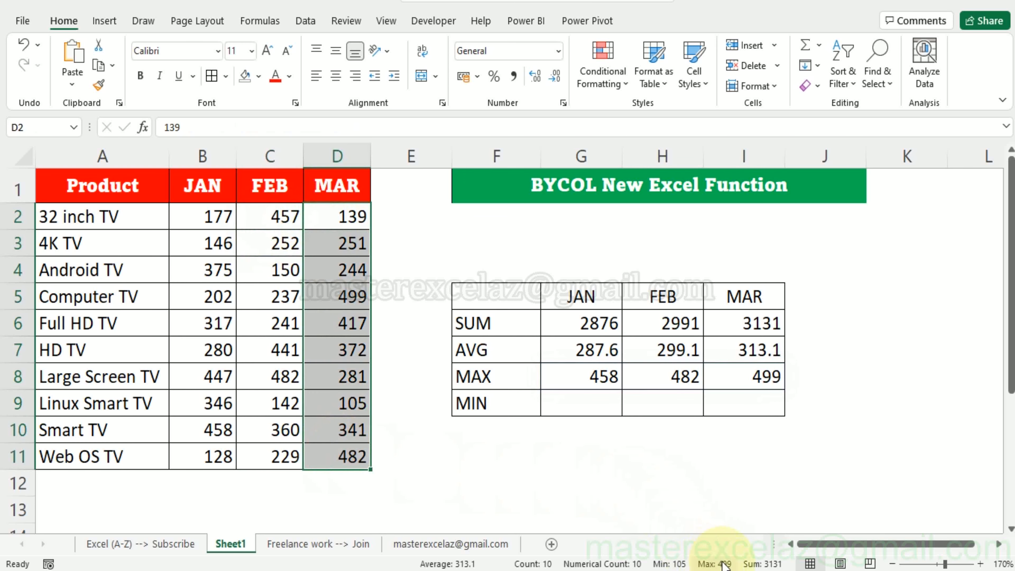
click(760, 380)
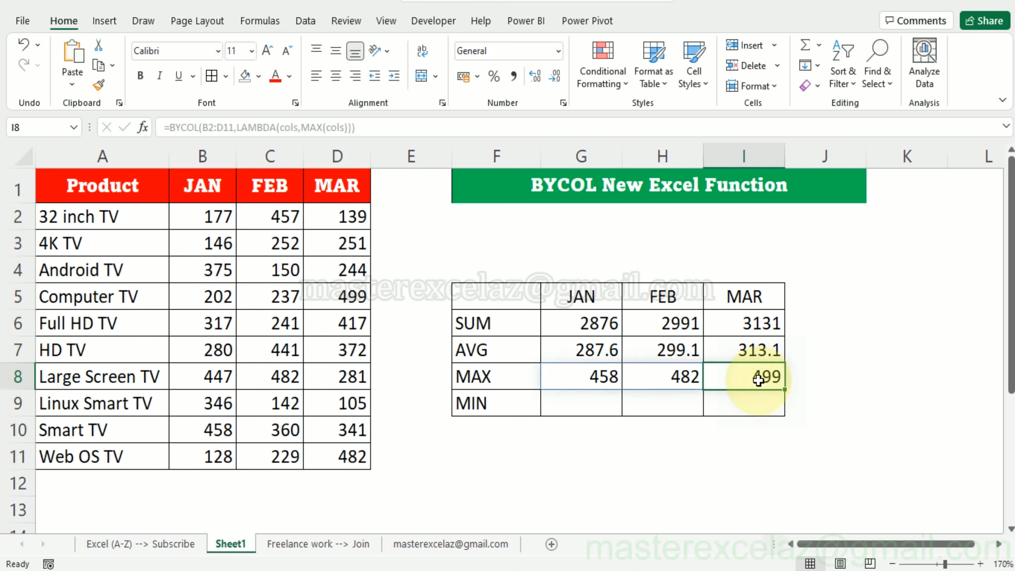
Copy the BYCOL formula text from G8 and enter it as a formula in G9 of the MIN row.
click(601, 387)
drag(366, 127, 169, 127)
key(ctrl+c)
key(Escape)
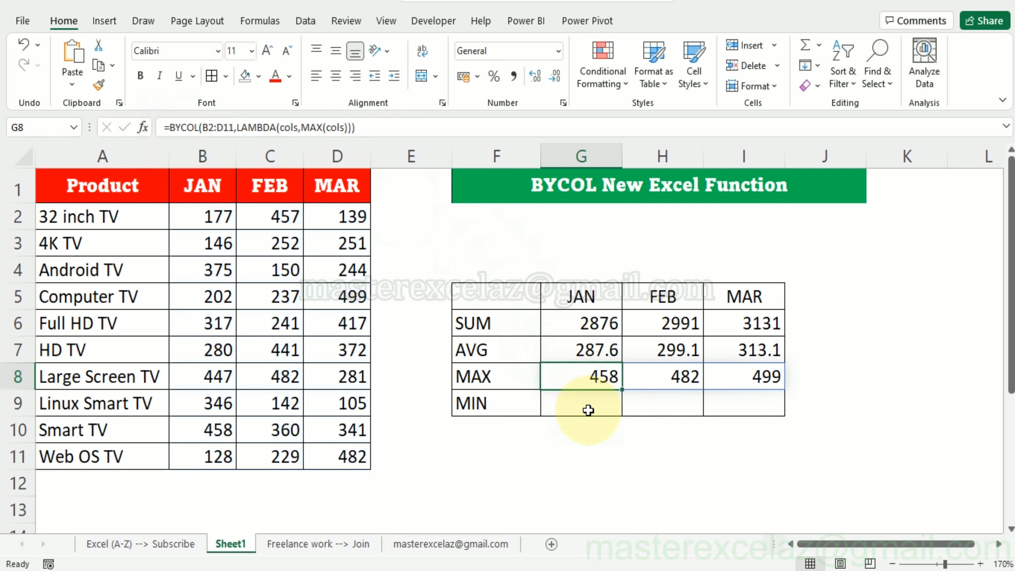
click(585, 408)
double_click(586, 408)
key(ctrl+v)
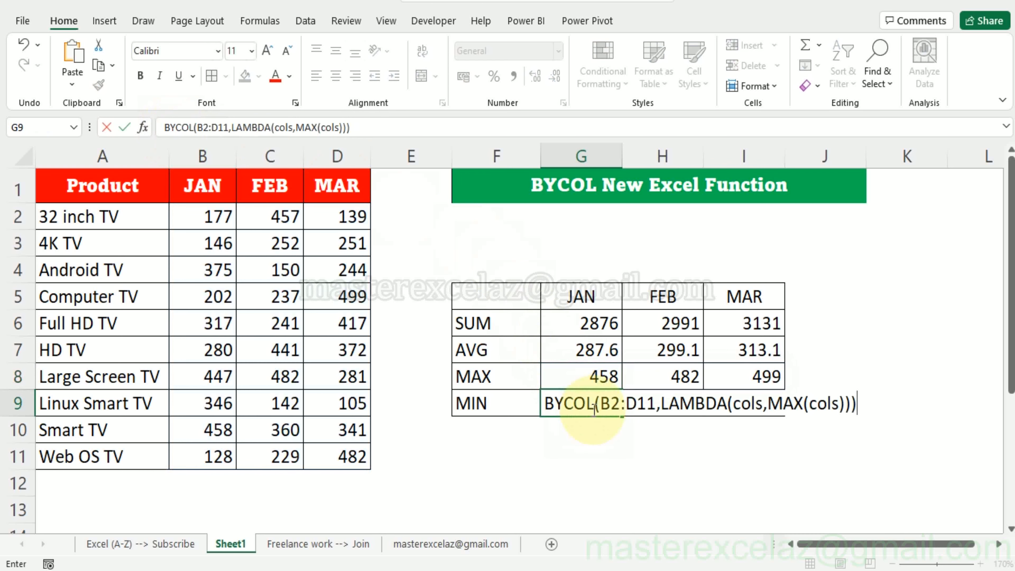
click(550, 405)
text(=)
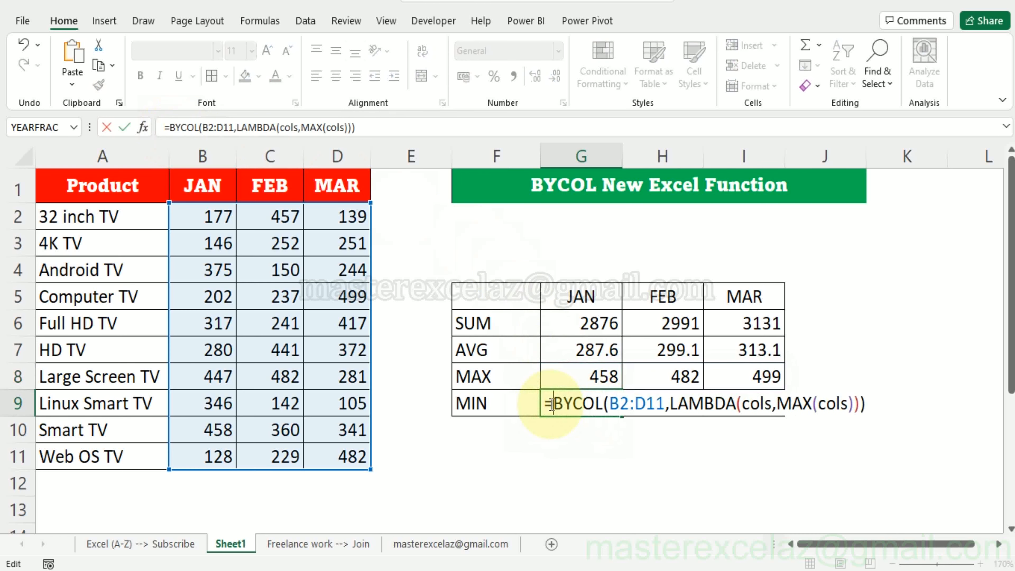
Replace MAX with MIN in the G9 formula so it reads =BYCOL(B2:D11,LAMBDA(cols,MIN(cols))).
click(811, 404)
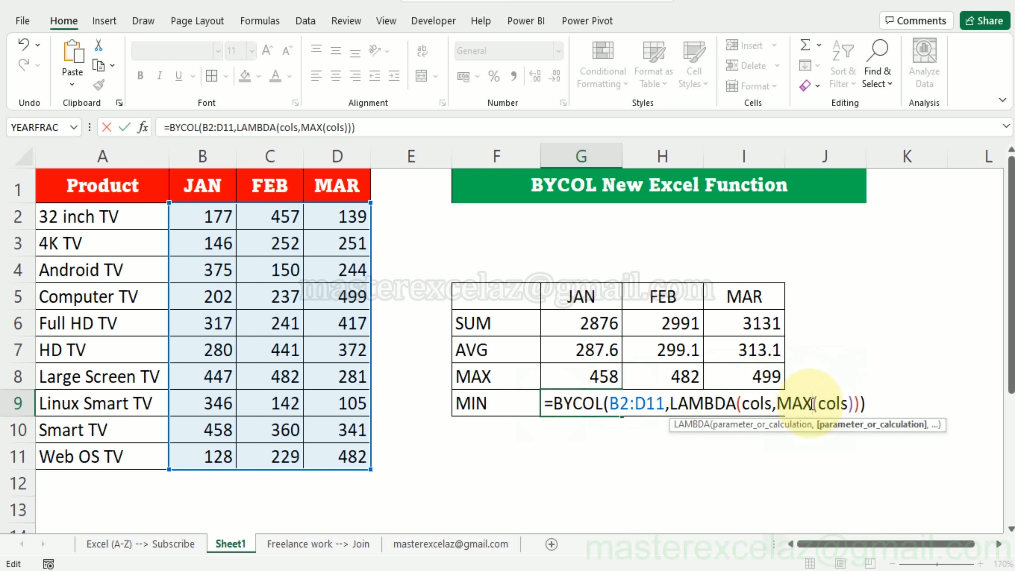
key(BackSpace)
key(BackSpace)
key(BackSpace)
text(min)
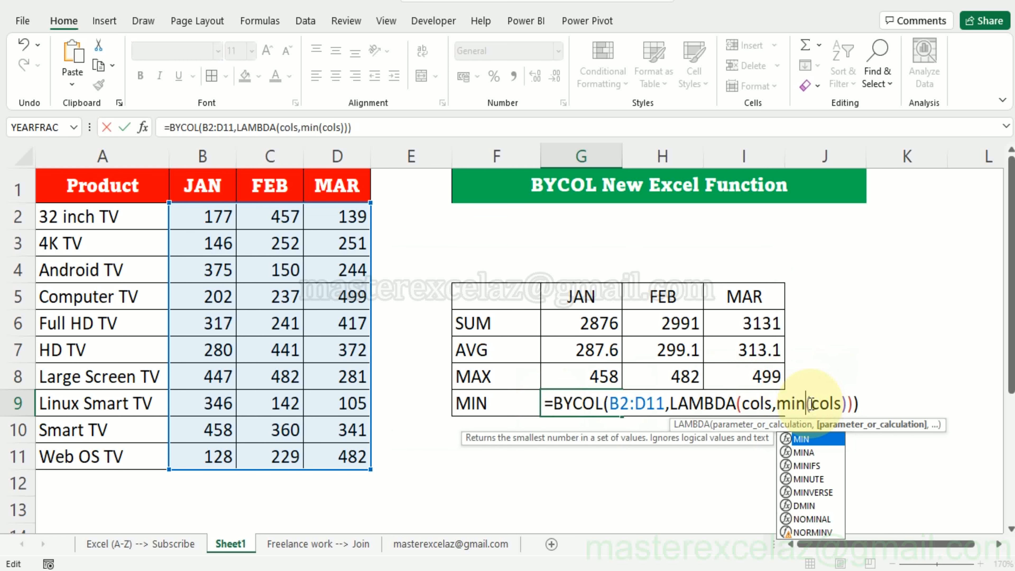
key(Return)
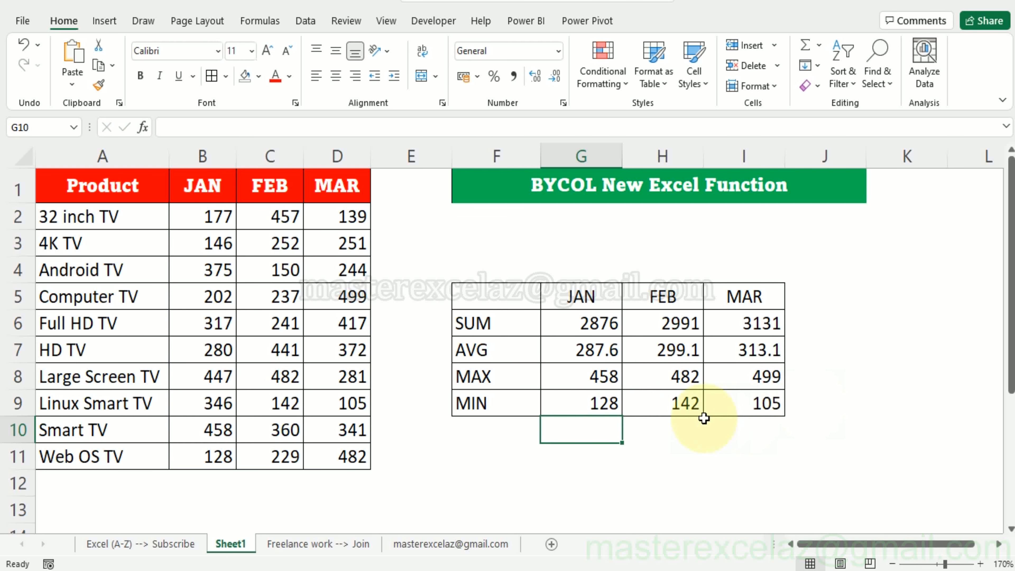
Check the MIN row results against the minimum values of the JAN, FEB and MAR data columns.
click(606, 408)
drag(216, 212, 223, 452)
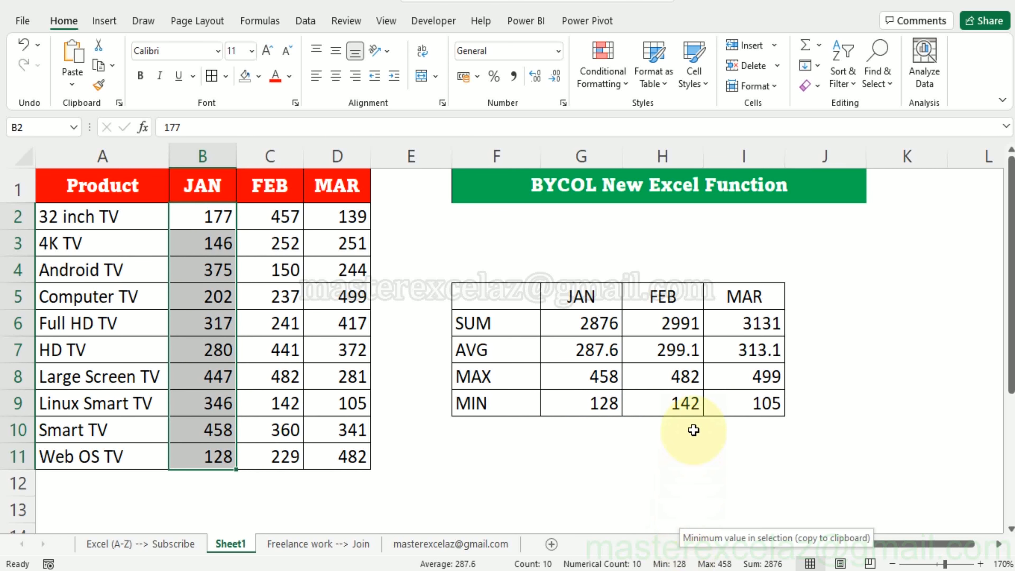
click(683, 412)
drag(252, 217, 288, 456)
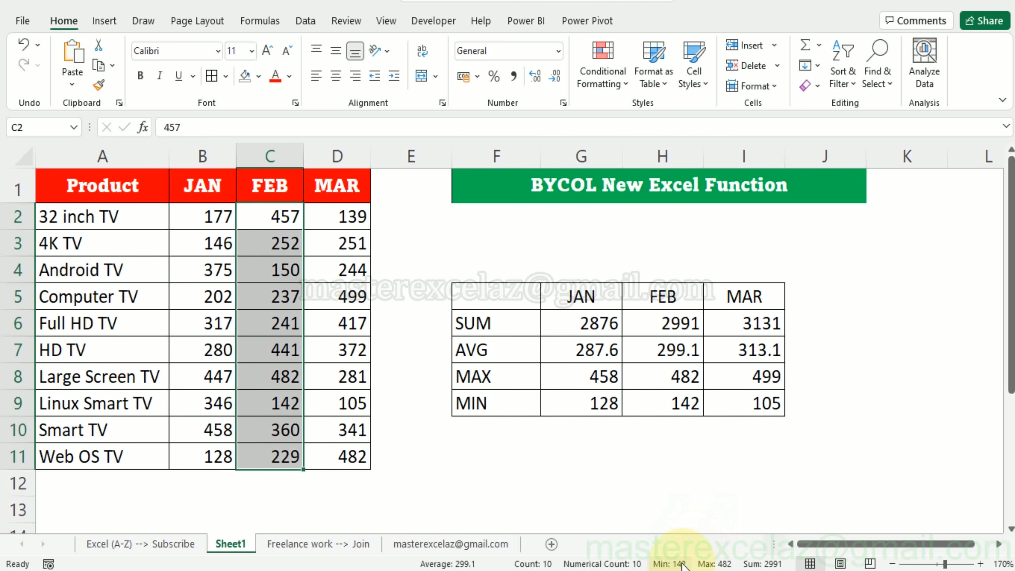
click(761, 407)
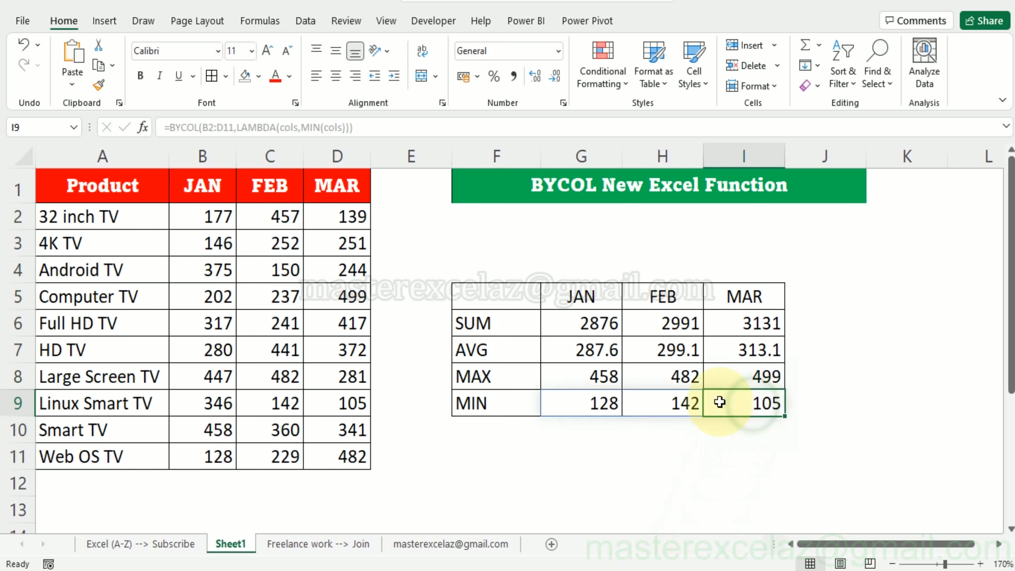
drag(335, 215, 351, 458)
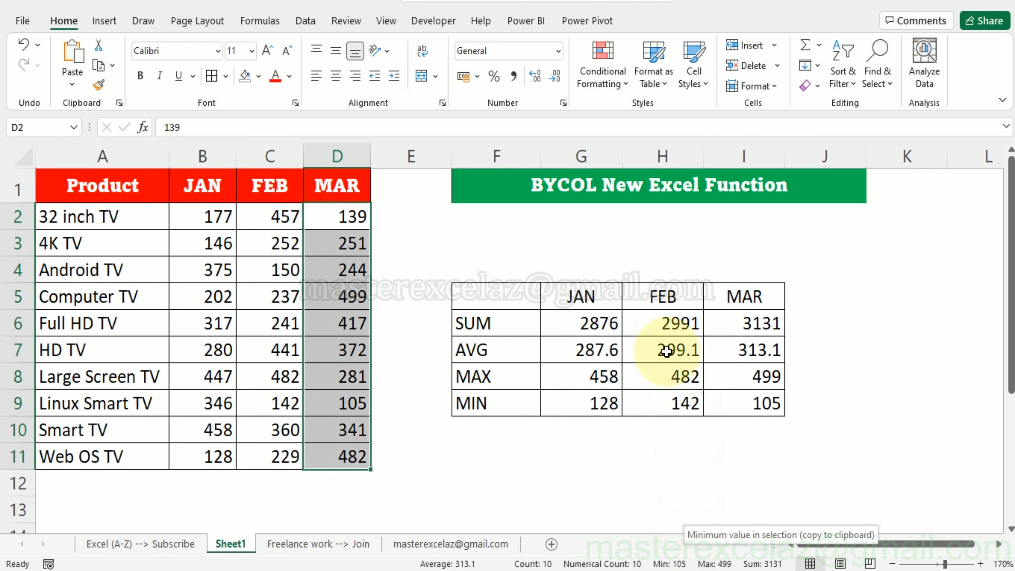
Display the G6 formula, annotate it with a green rectangle and highlight BYCOL, LAMBDA and SUM in yellow.
click(588, 319)
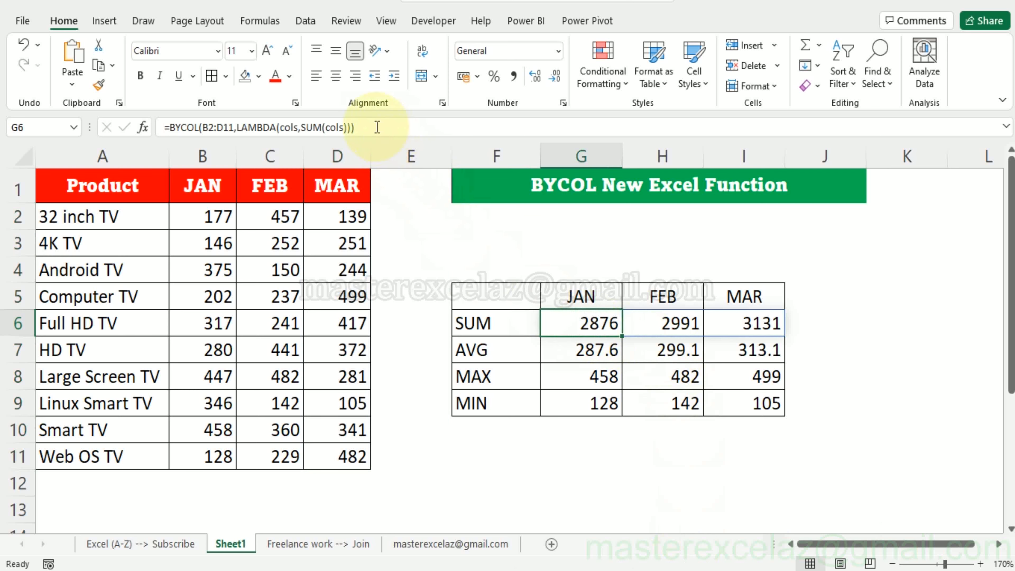
drag(369, 125, 180, 125)
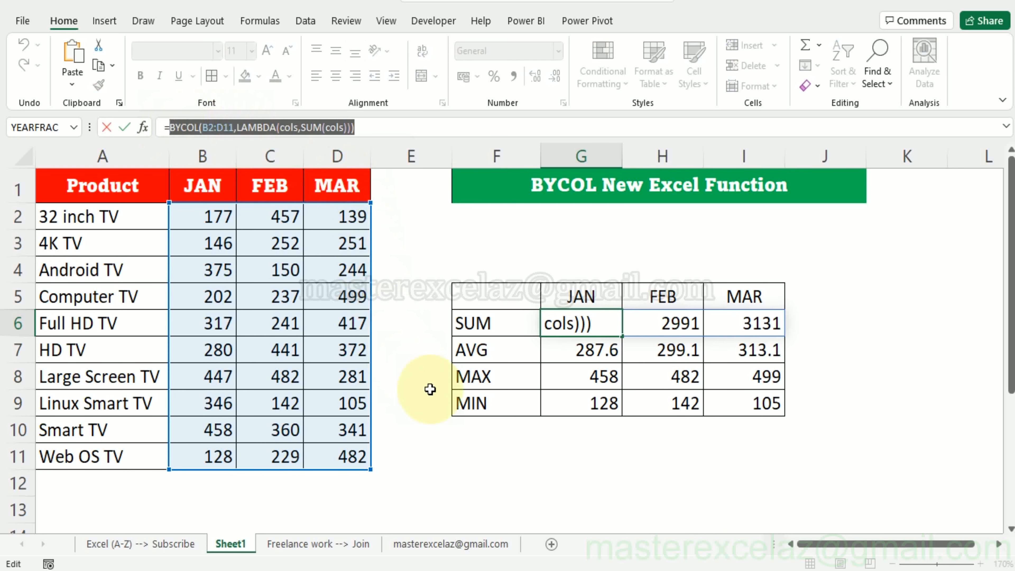
key(Escape)
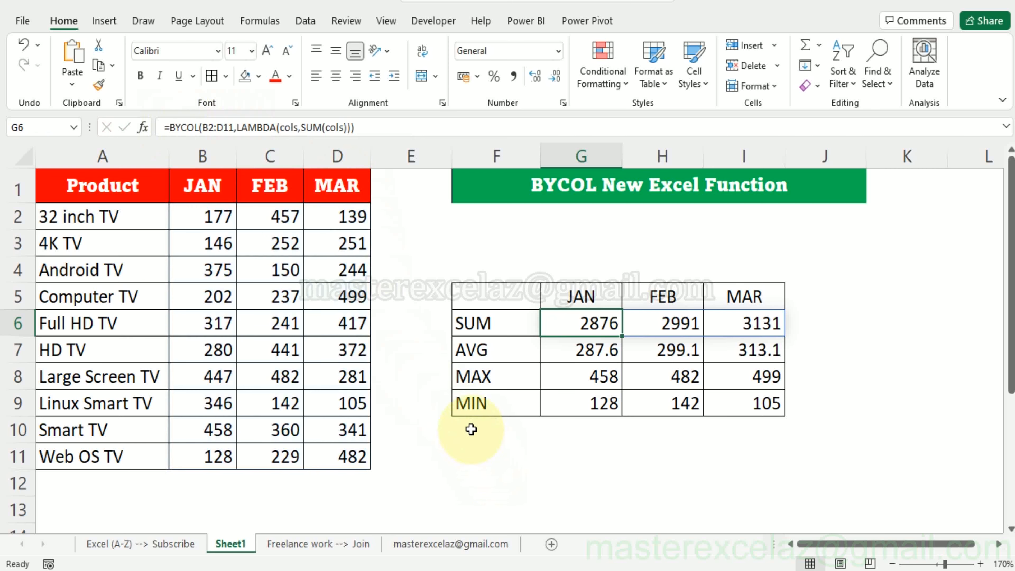
click(973, 1)
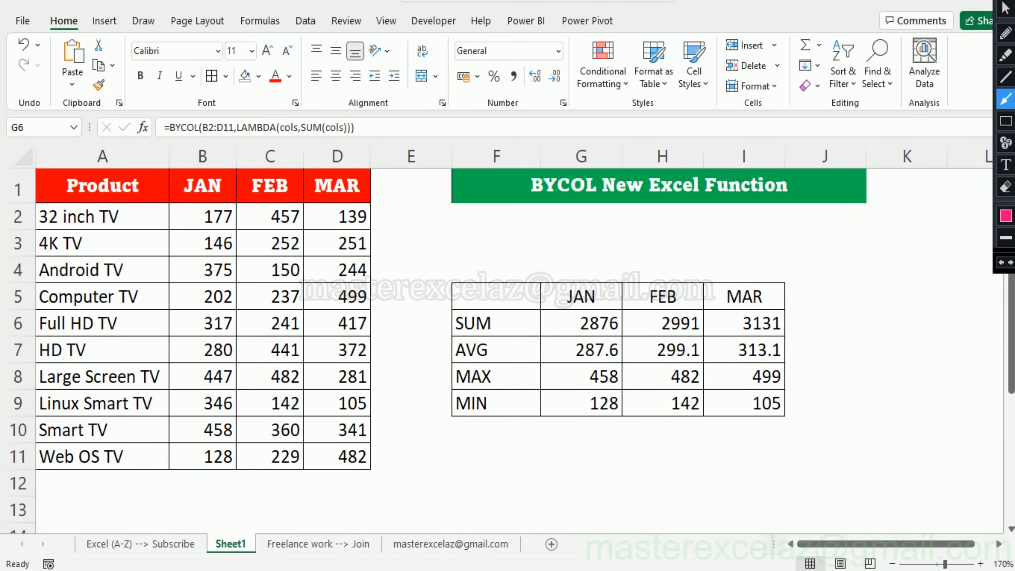
click(1005, 121)
drag(152, 113, 366, 142)
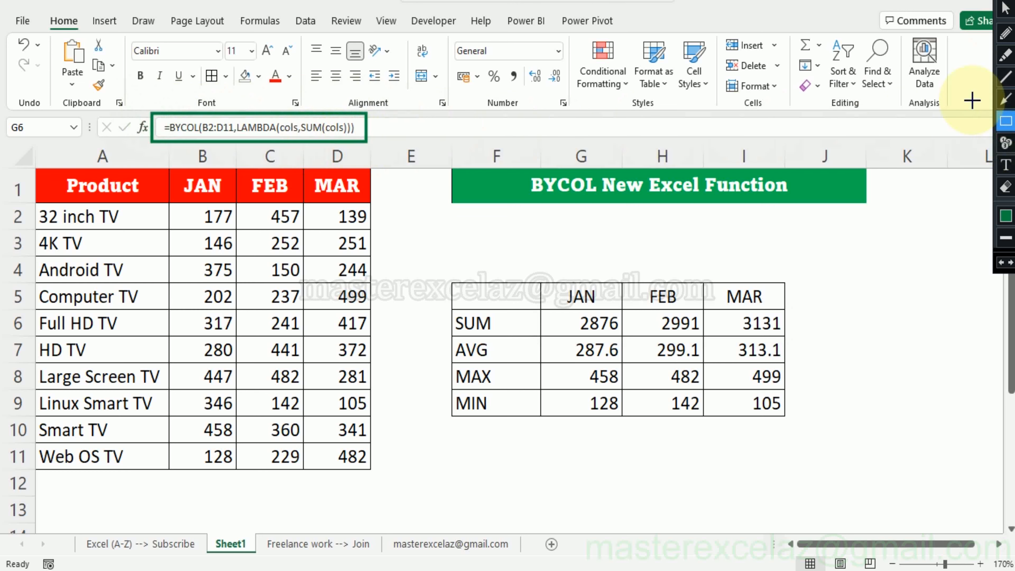
click(1005, 54)
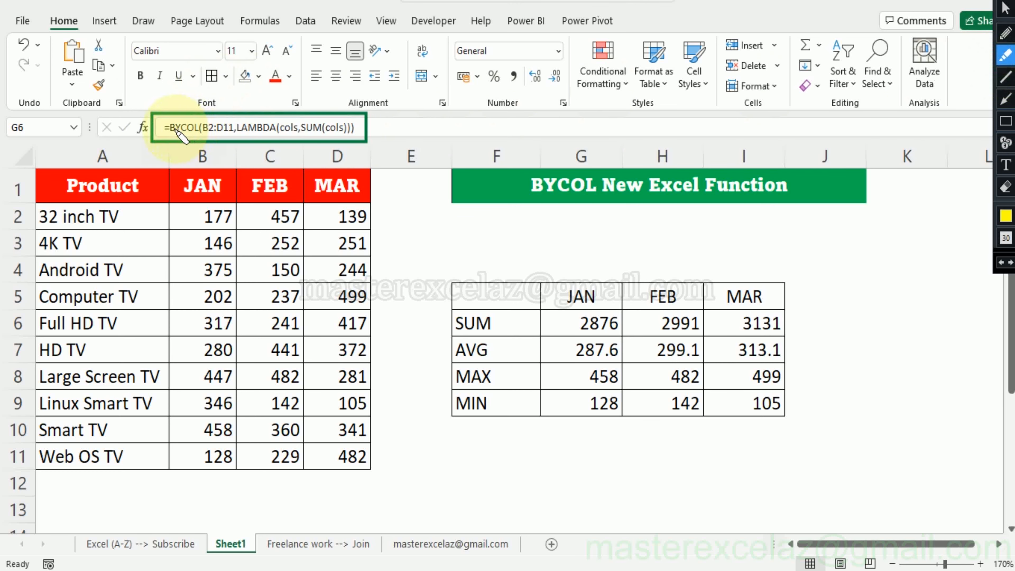
drag(172, 129, 190, 133)
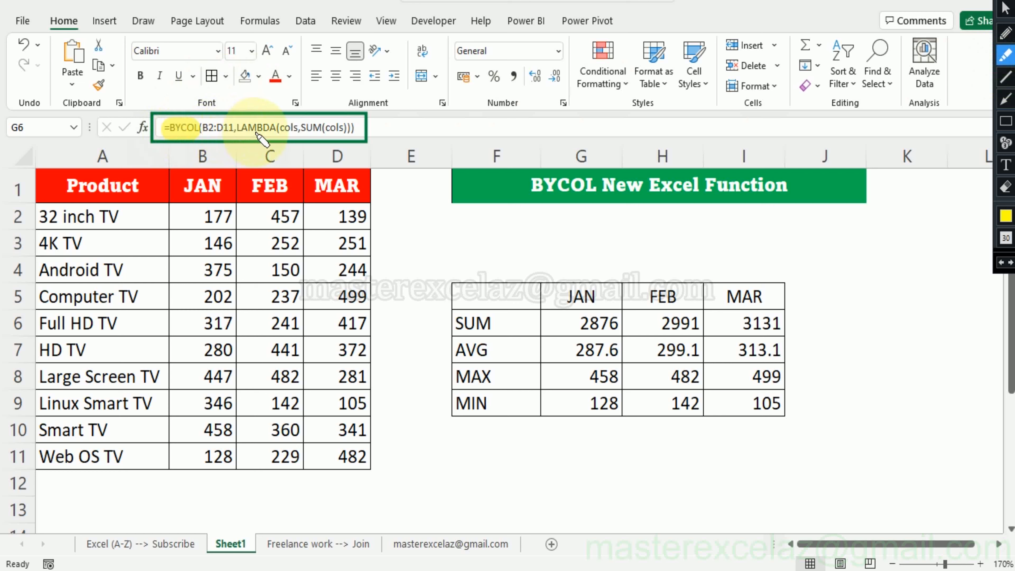
drag(231, 127, 312, 128)
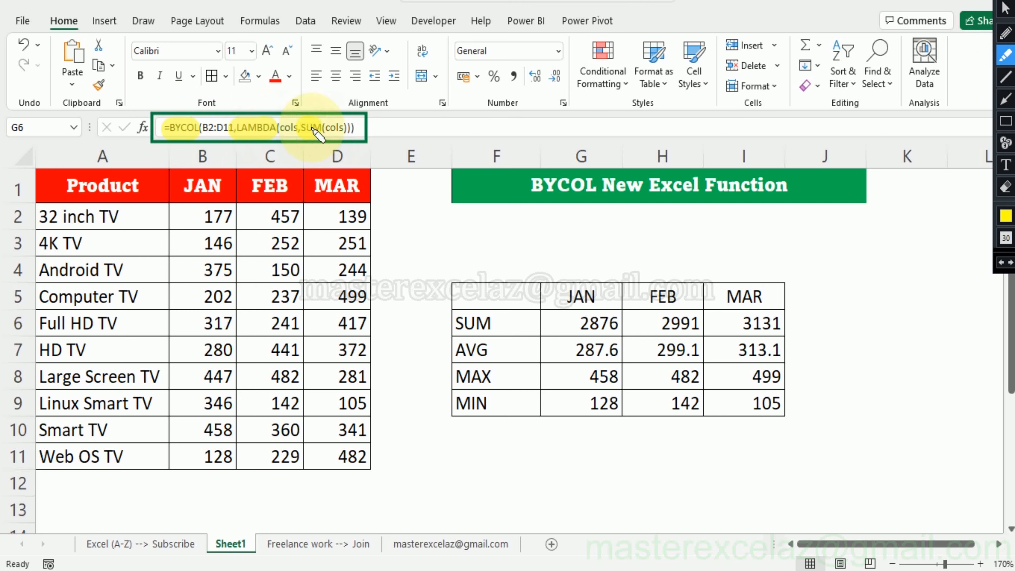
Draw four pink arrows from SUM in the displayed formula to the SUM, AVG, MAX and MIN row labels.
click(1005, 99)
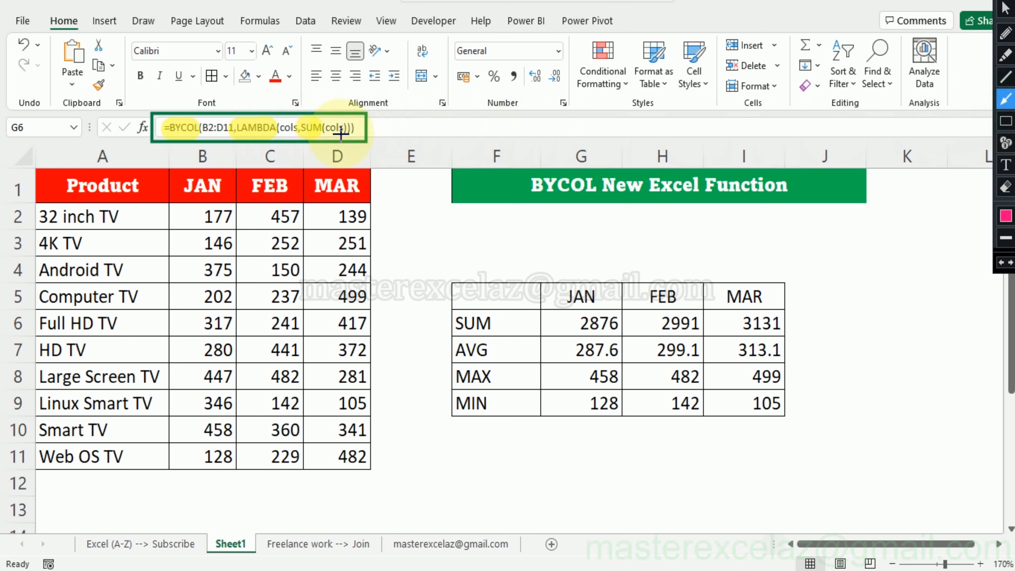
drag(307, 134, 473, 312)
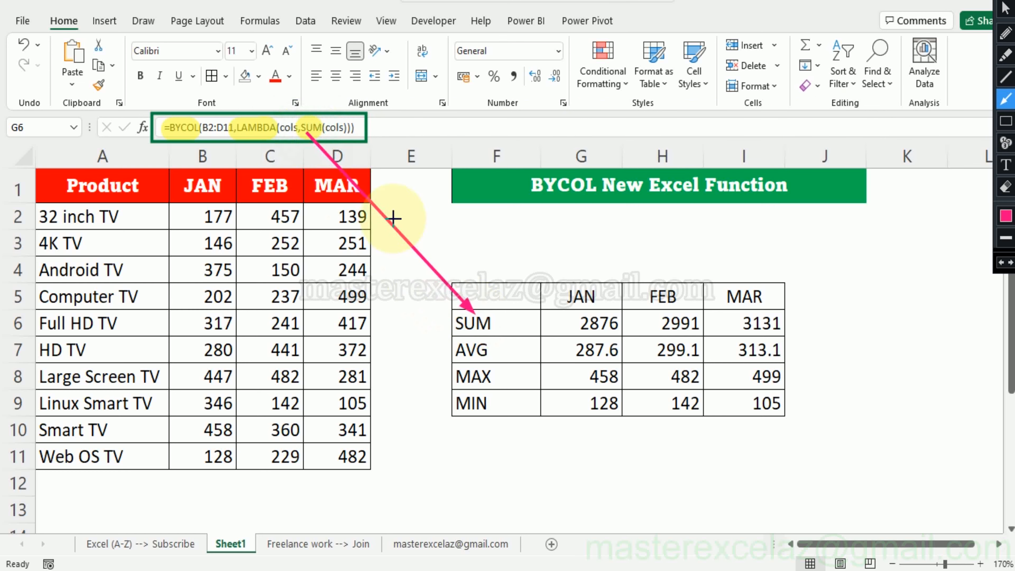
mouse_move(314, 132)
mouse_down()
mouse_move(394, 267)
mouse_move(454, 340)
mouse_up()
mouse_move(310, 136)
mouse_down()
mouse_move(430, 379)
mouse_move(443, 379)
mouse_up()
drag(310, 136, 448, 417)
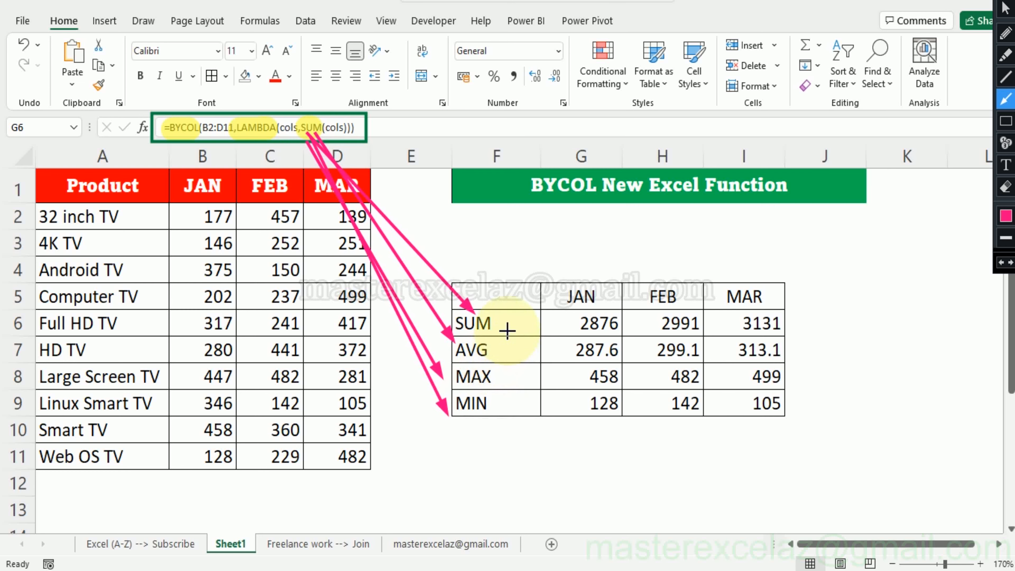
Compare the BYCOL formulas in G6 to G9, looking at which function each summary row uses inside LAMBDA.
click(1005, 8)
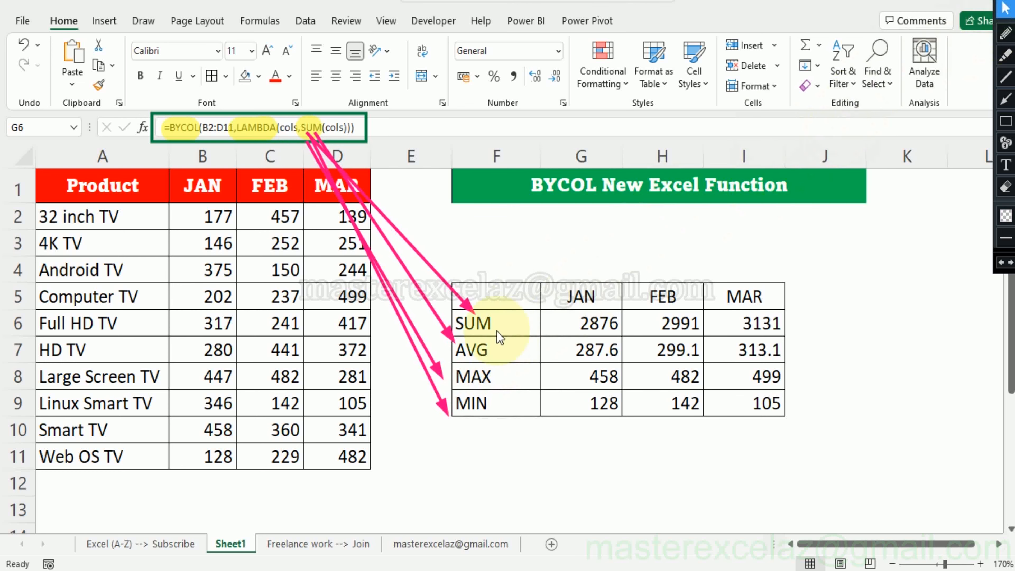
click(487, 322)
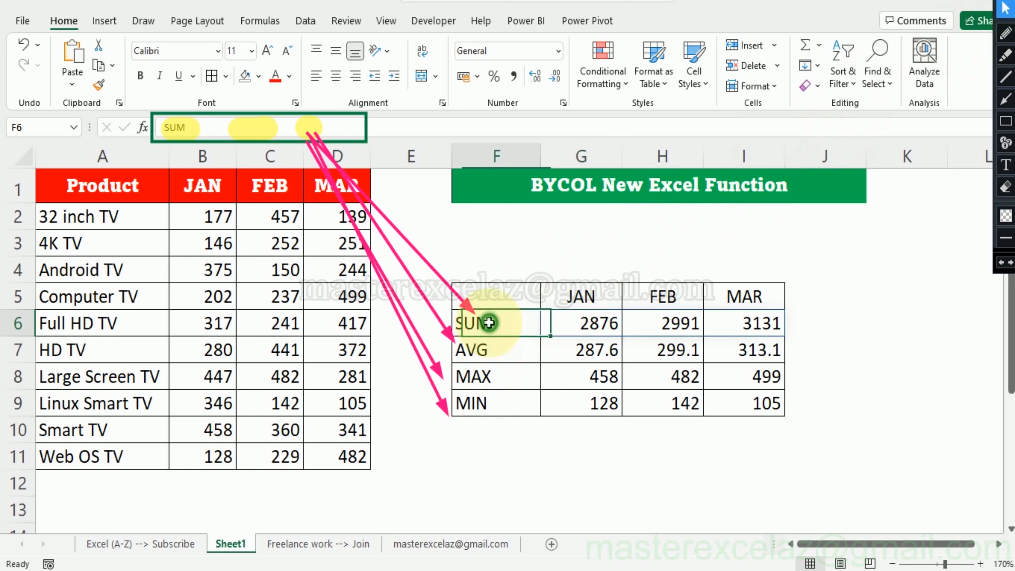
click(579, 323)
click(585, 354)
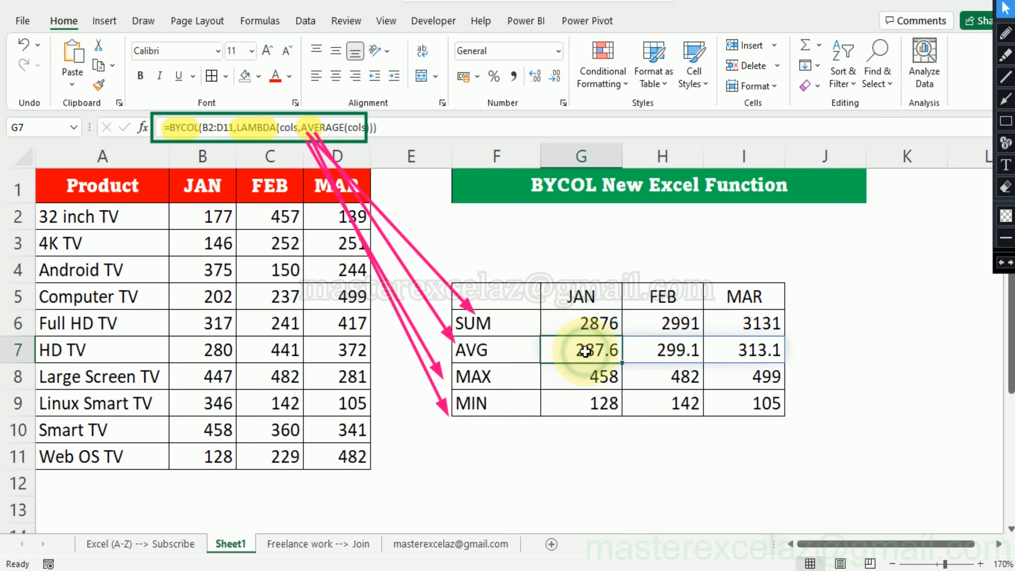
click(590, 372)
click(591, 404)
click(596, 379)
click(595, 352)
click(594, 328)
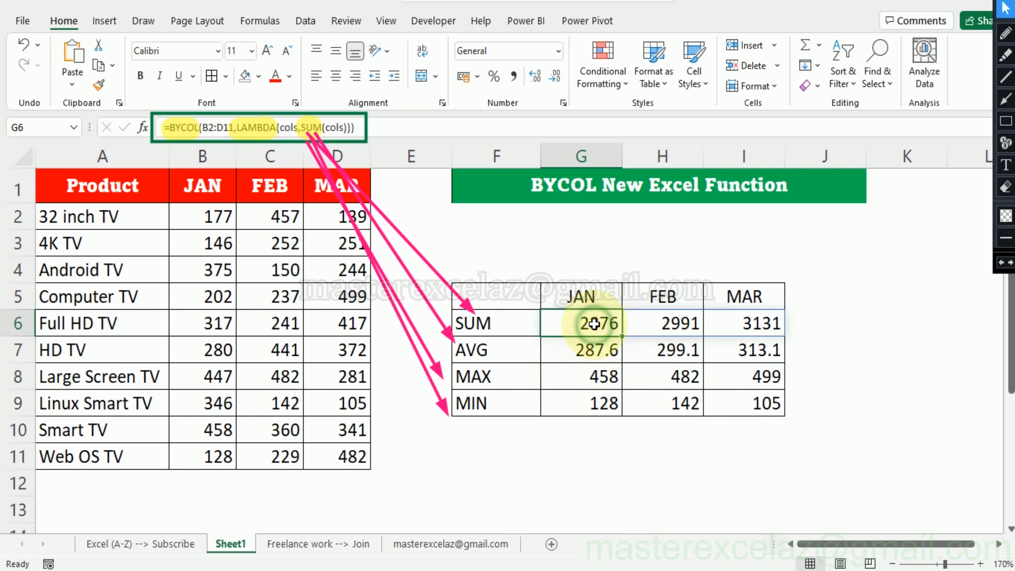